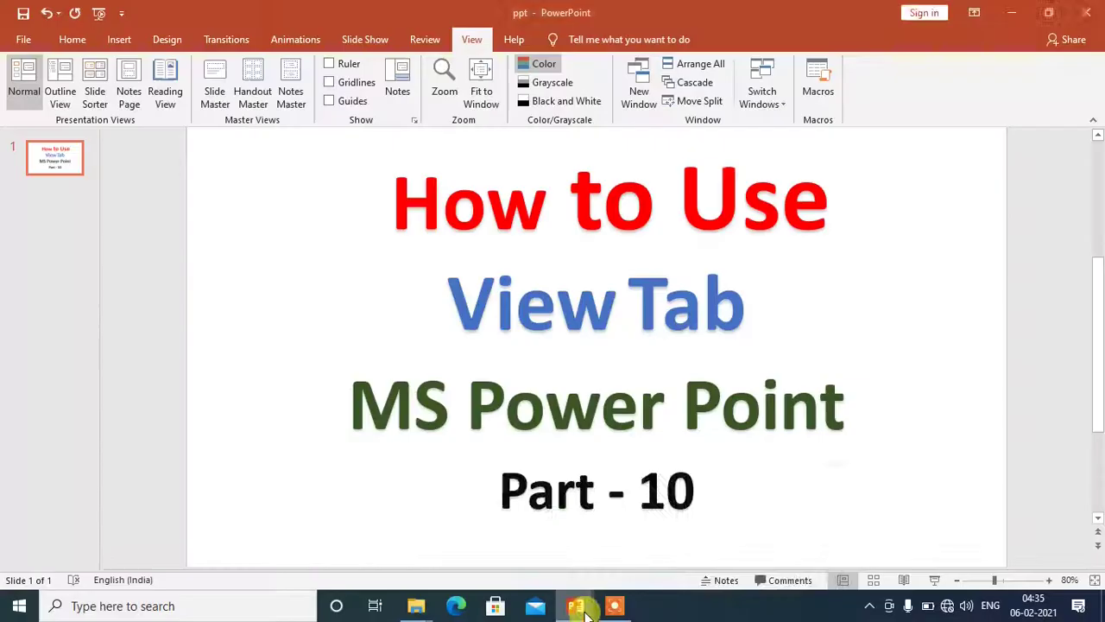
# Step: Bring the 'excel net ppt 1' window to the front from its taskbar preview
pyautogui.moveTo(575, 605)
pyautogui.moveTo(584, 536)
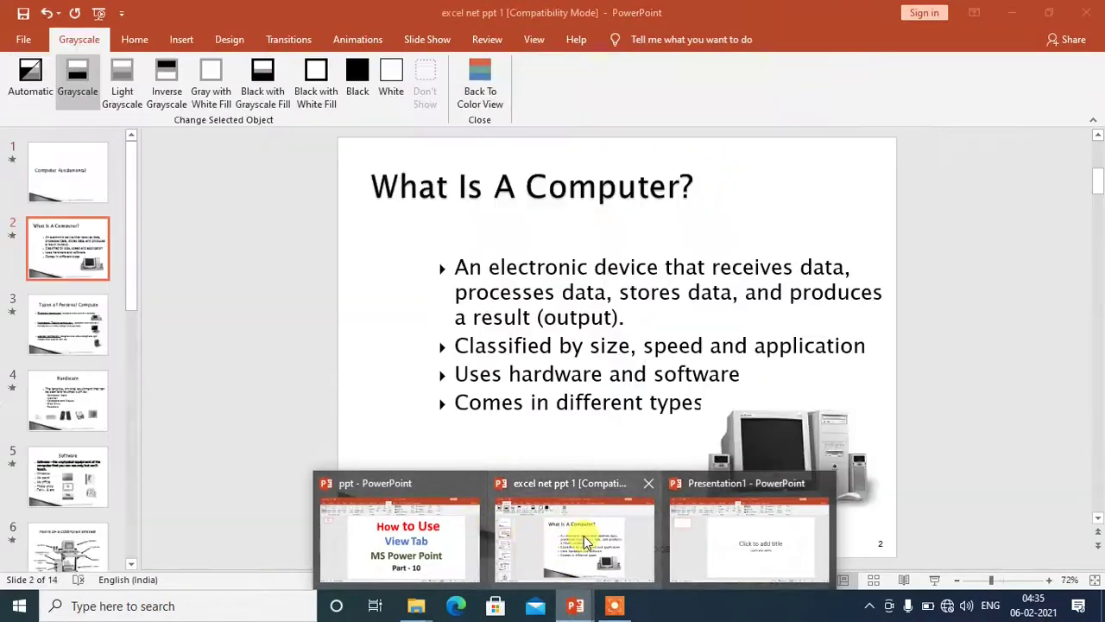
pyautogui.click(543, 544)
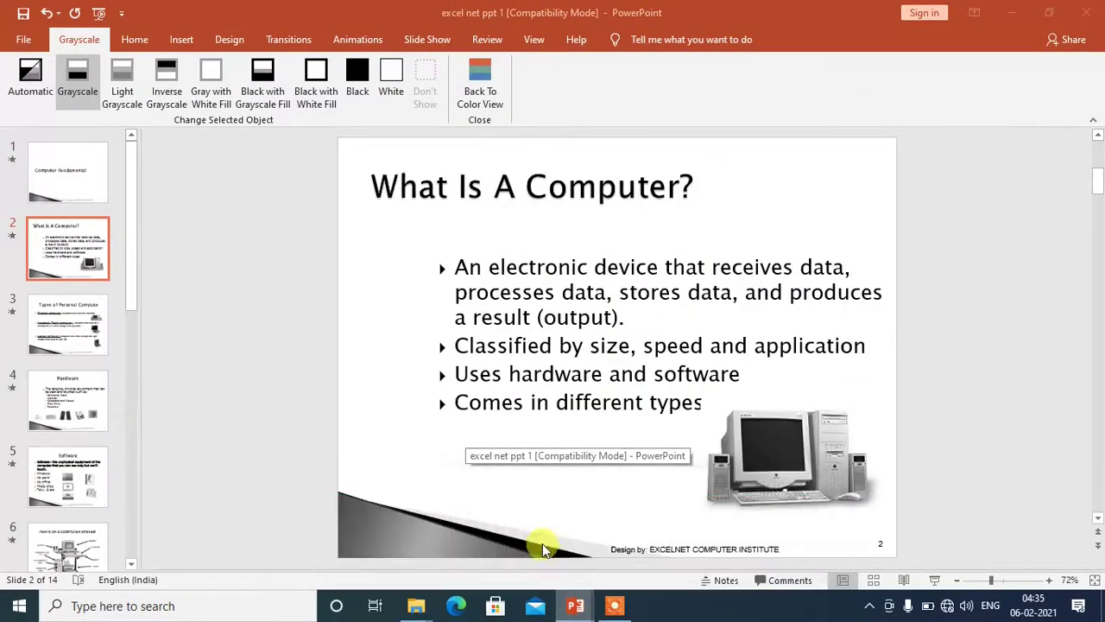
# Step: Try opening 'excel net ppt 2' from recent files and dismiss the unsupported-file error
pyautogui.click(27, 40)
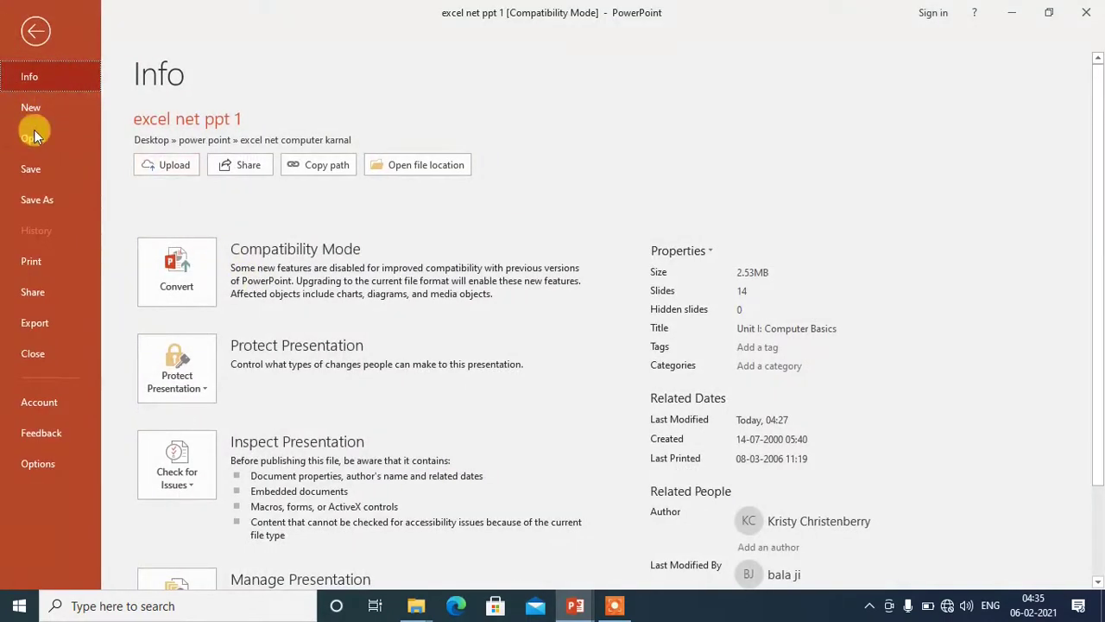
pyautogui.click(33, 137)
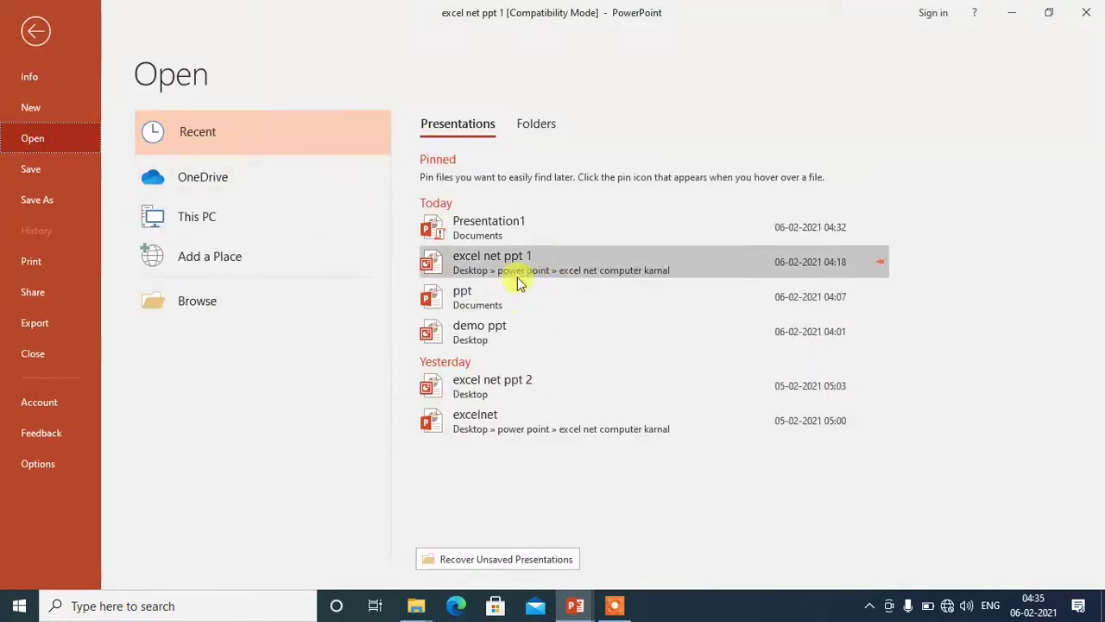
pyautogui.click(529, 380)
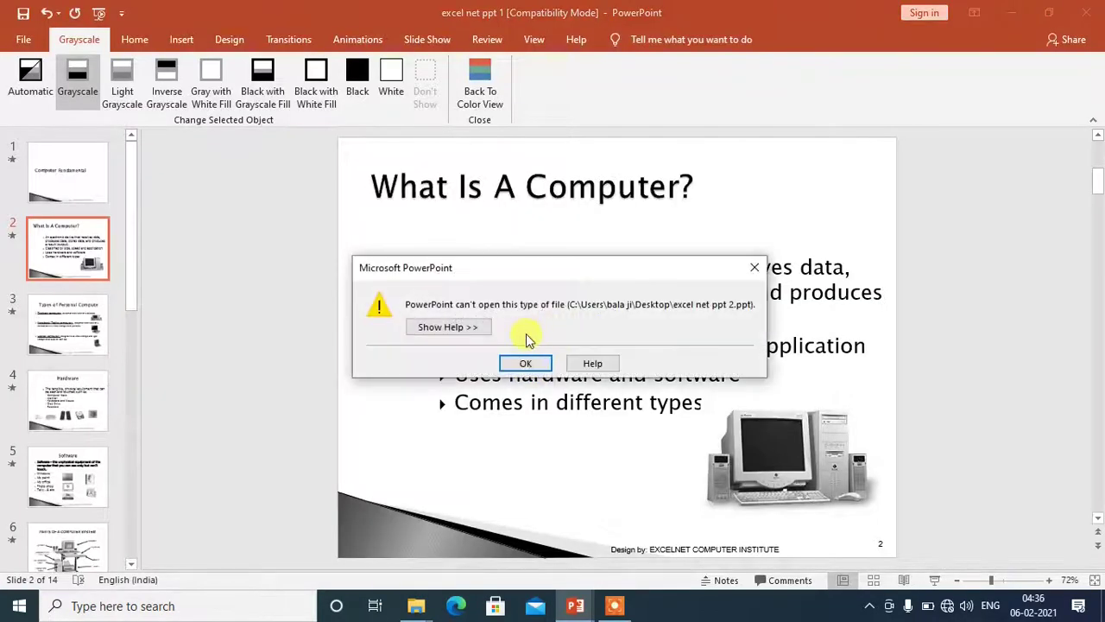
pyautogui.click(529, 363)
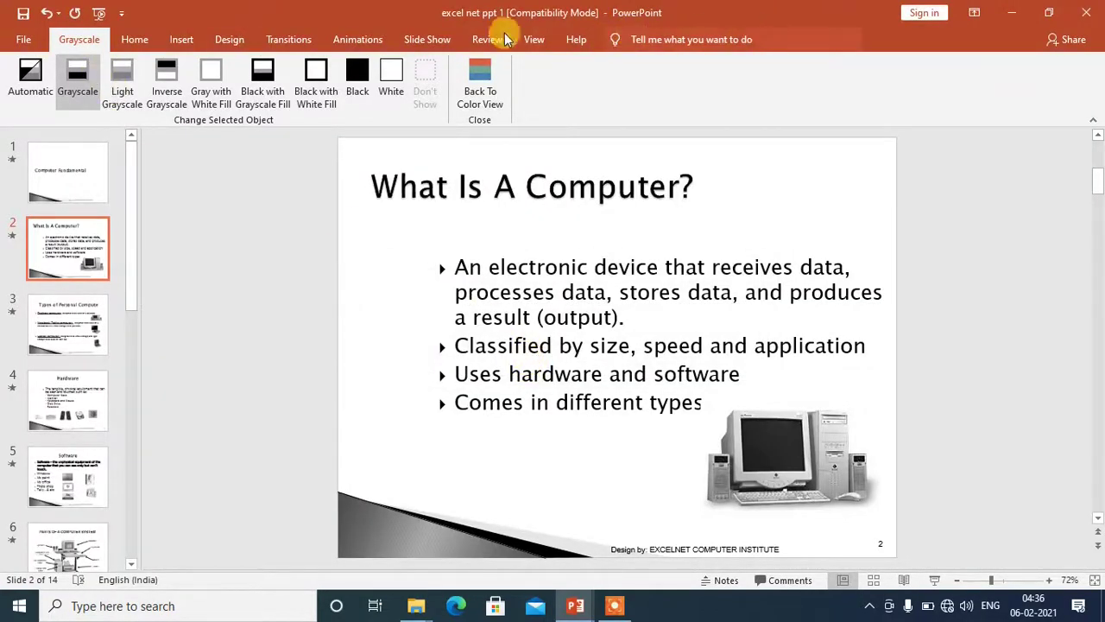
# Step: Switch the deck back to colour view and page down through the slides
pyautogui.click(489, 78)
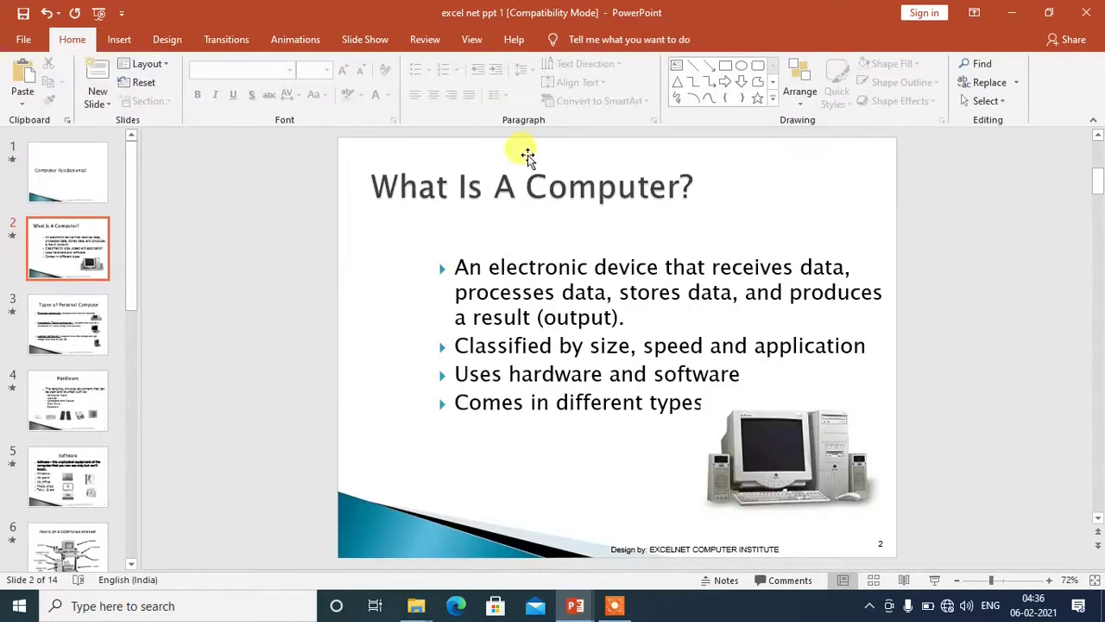
pyautogui.scroll(1, 270, 244)
pyautogui.scroll(-1, 683, 298)
pyautogui.scroll(-1, 683, 298)
pyautogui.scroll(-1, 684, 295)
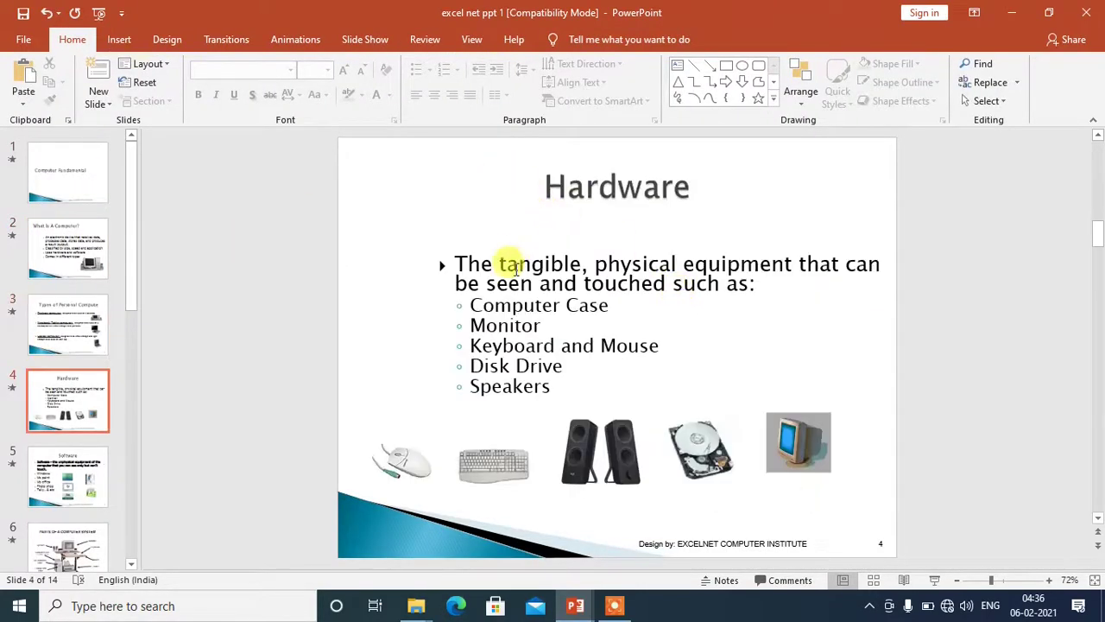
pyautogui.scroll(-2, 501, 287)
pyautogui.scroll(-2, 501, 287)
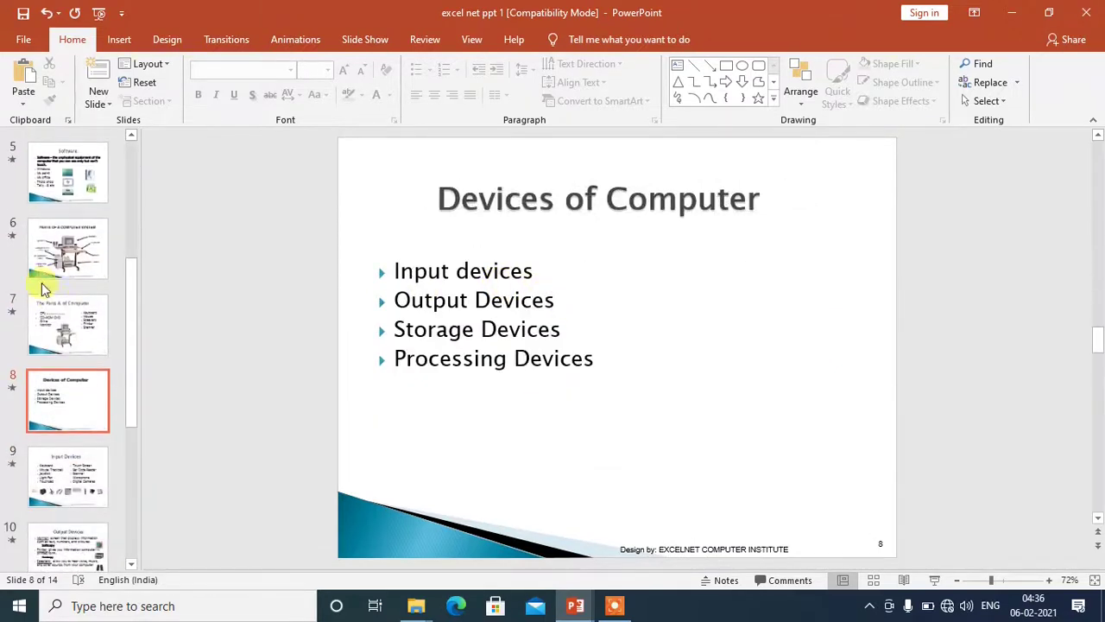
# Step: Scroll back up to the Computer Fundamental title slide and zoom it to 98%
pyautogui.scroll(3, 497, 295)
pyautogui.scroll(2, 501, 294)
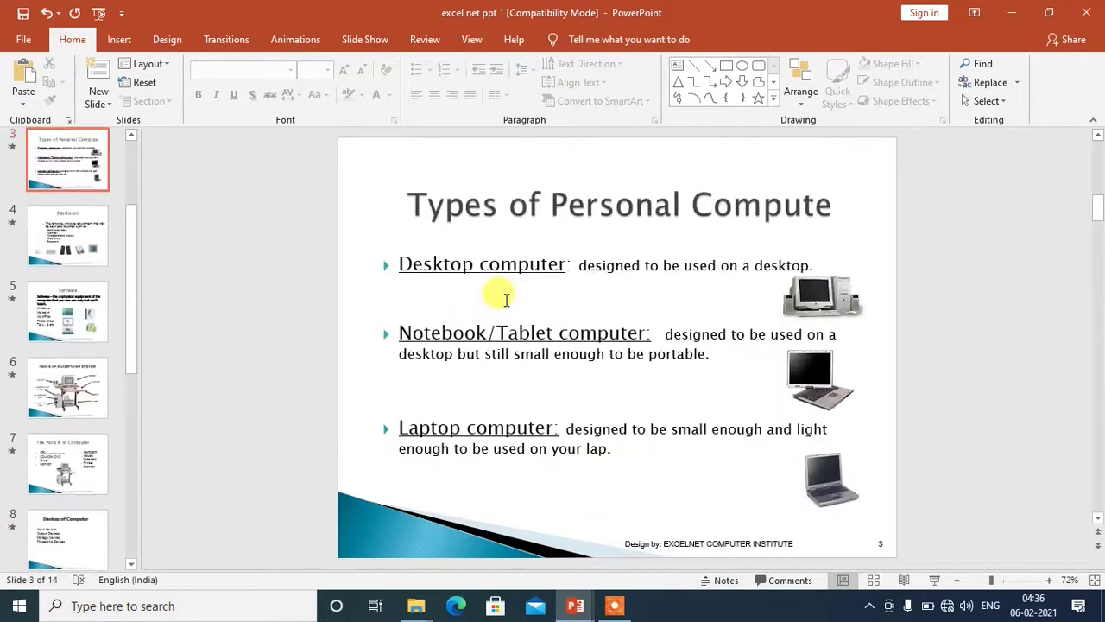
pyautogui.scroll(2, 505, 297)
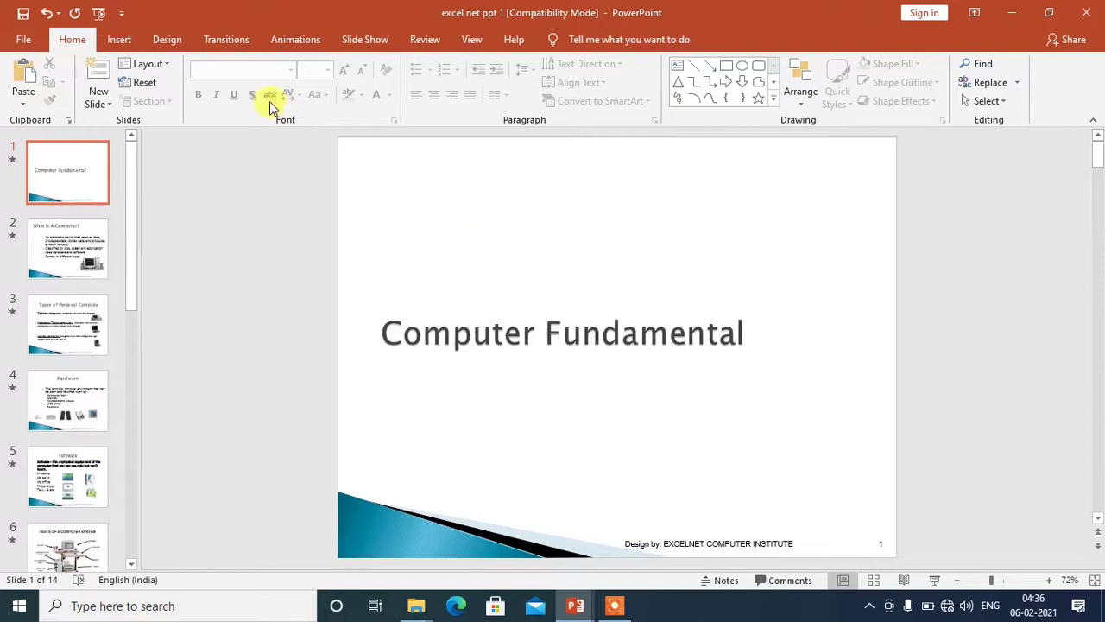
pyautogui.click(1004, 585)
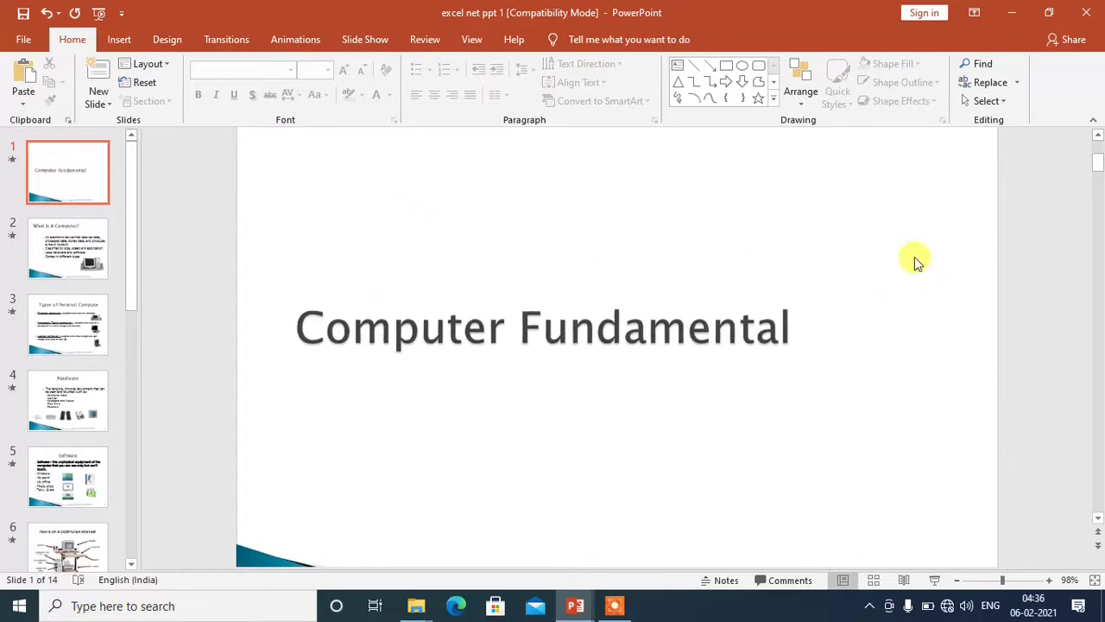
# Step: Show the View tab's presentation views, colour modes, window and macro options
pyautogui.click(474, 40)
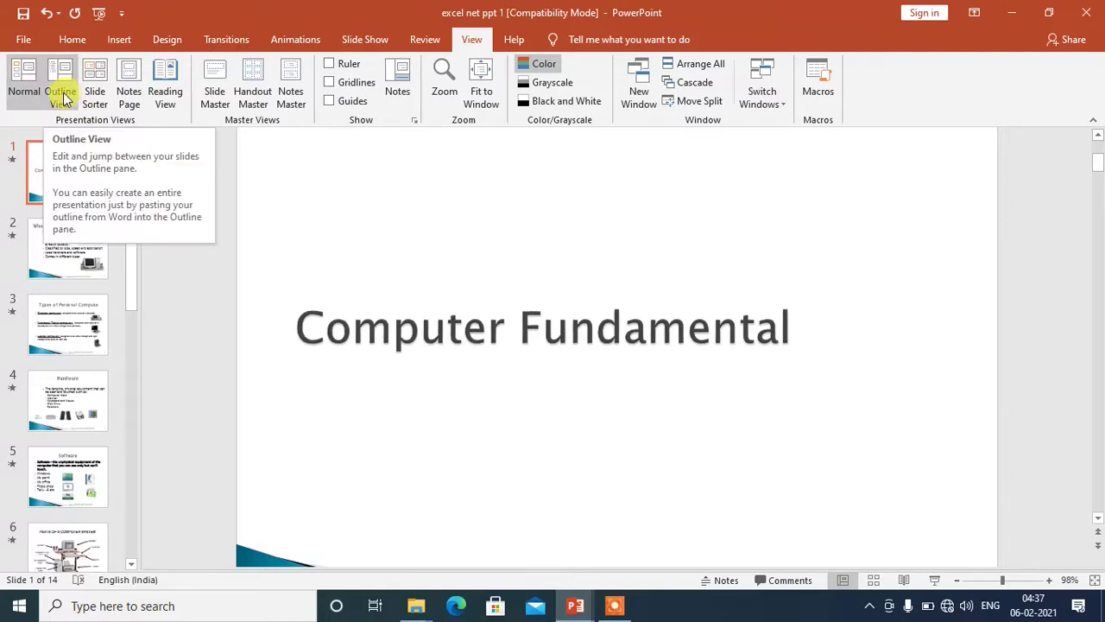
# Step: Switch to Outline View and scroll down through the deck's text outline
pyautogui.click(61, 97)
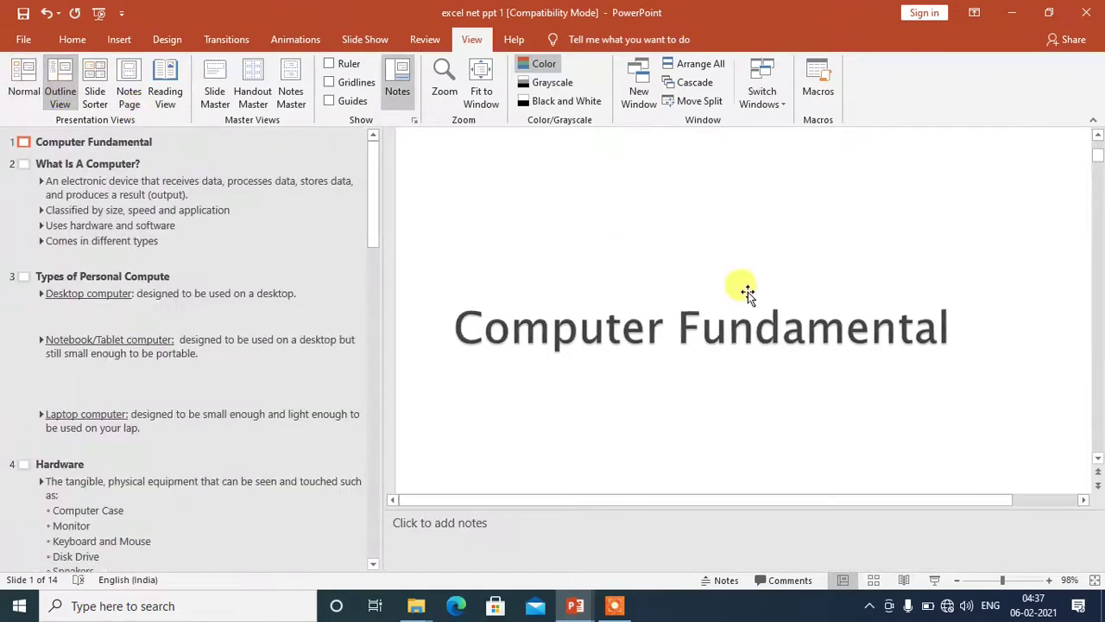
pyautogui.scroll(-3, 665, 277)
pyautogui.scroll(-1, 104, 217)
pyautogui.scroll(-2, 108, 239)
pyautogui.scroll(-1, 125, 263)
pyautogui.scroll(-2, 138, 272)
pyautogui.scroll(-1, 121, 216)
pyautogui.scroll(-2, 259, 251)
pyautogui.moveTo(370, 275)
pyautogui.mouseDown()
pyautogui.moveTo(377, 434)
pyautogui.moveTo(361, 521)
pyautogui.mouseUp()
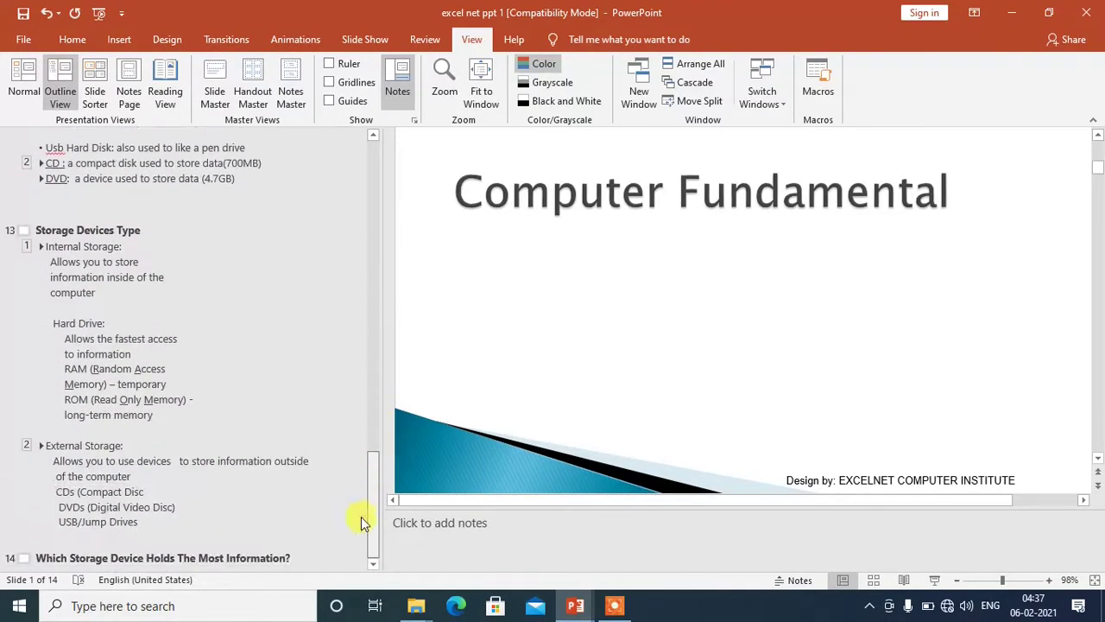
# Step: Jump to slides 13, 10 and 9 from the outline, then return to Normal view
pyautogui.click(209, 512)
pyautogui.click(148, 439)
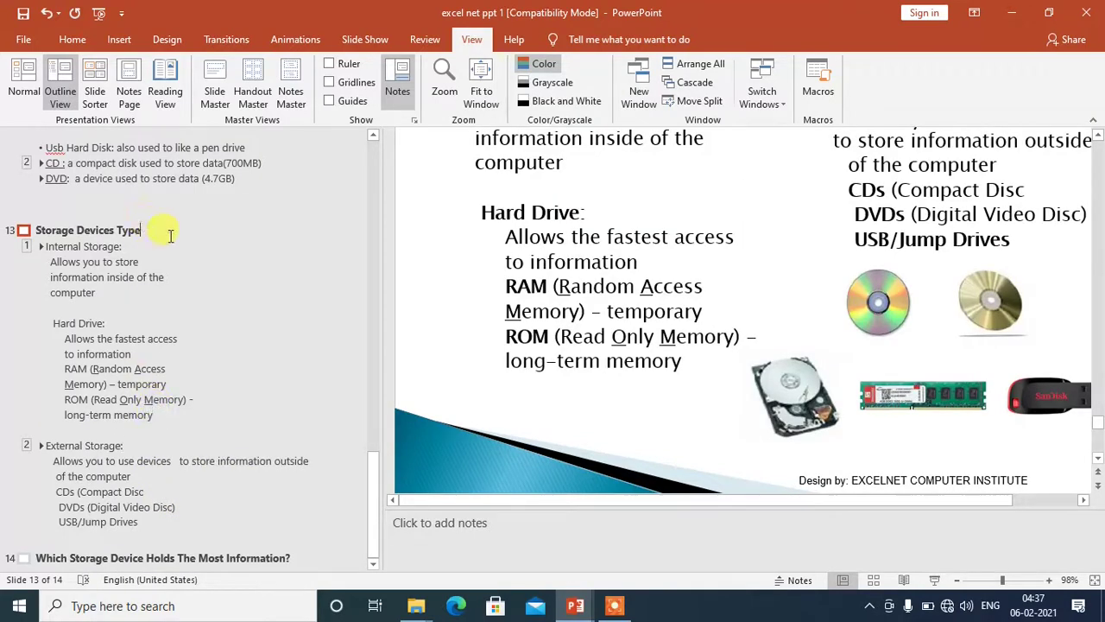
pyautogui.scroll(5, 153, 247)
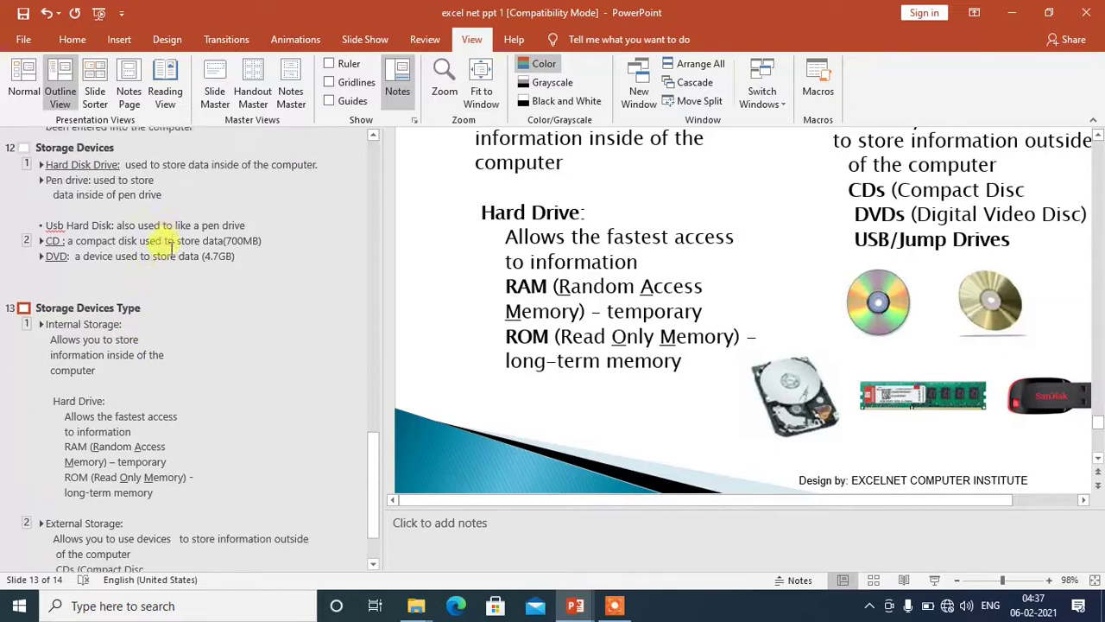
pyautogui.scroll(2, 159, 242)
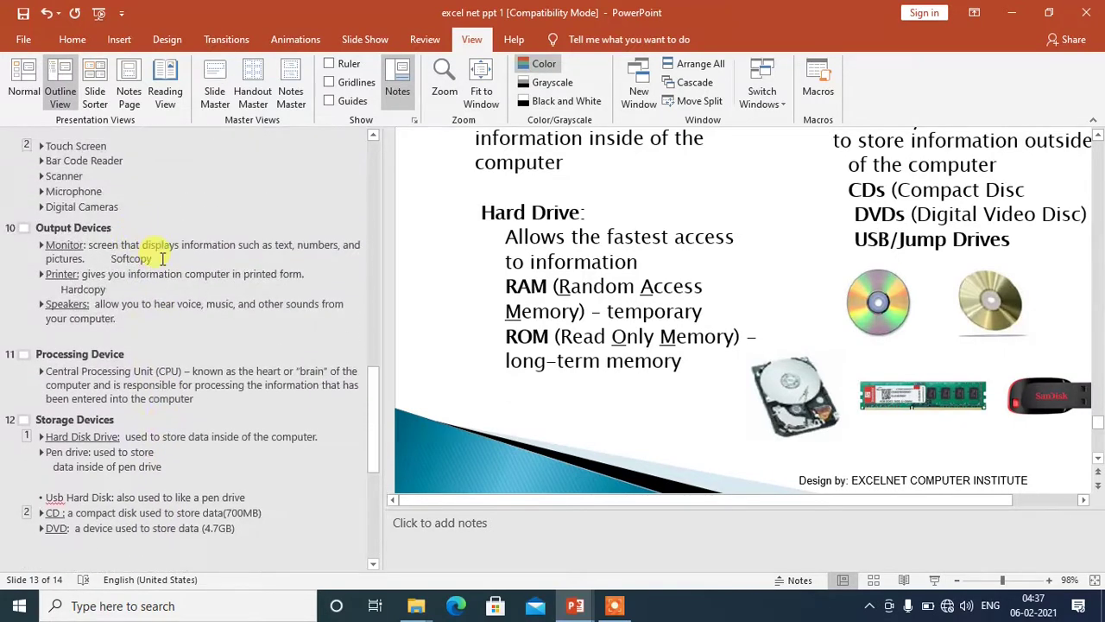
pyautogui.click(161, 258)
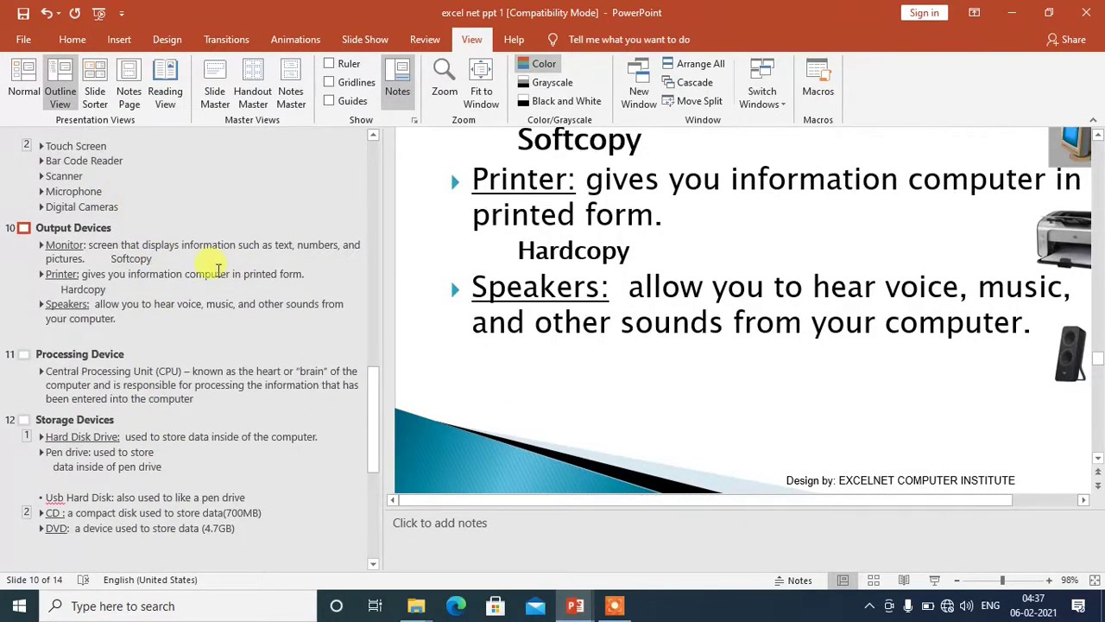
pyautogui.scroll(2, 130, 216)
pyautogui.scroll(2, 119, 192)
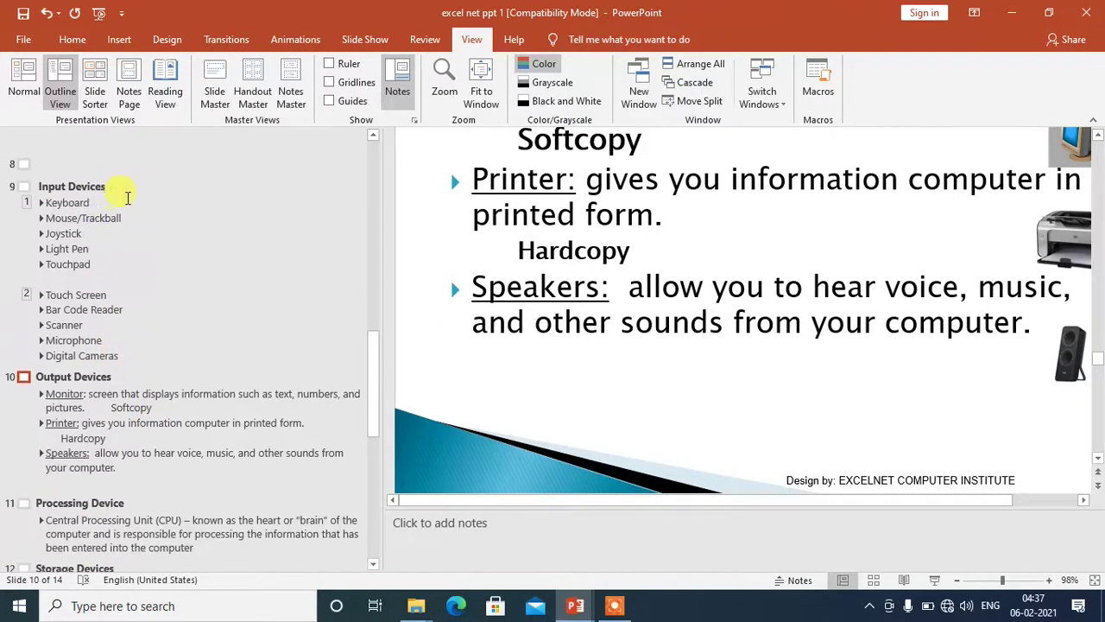
pyautogui.click(105, 211)
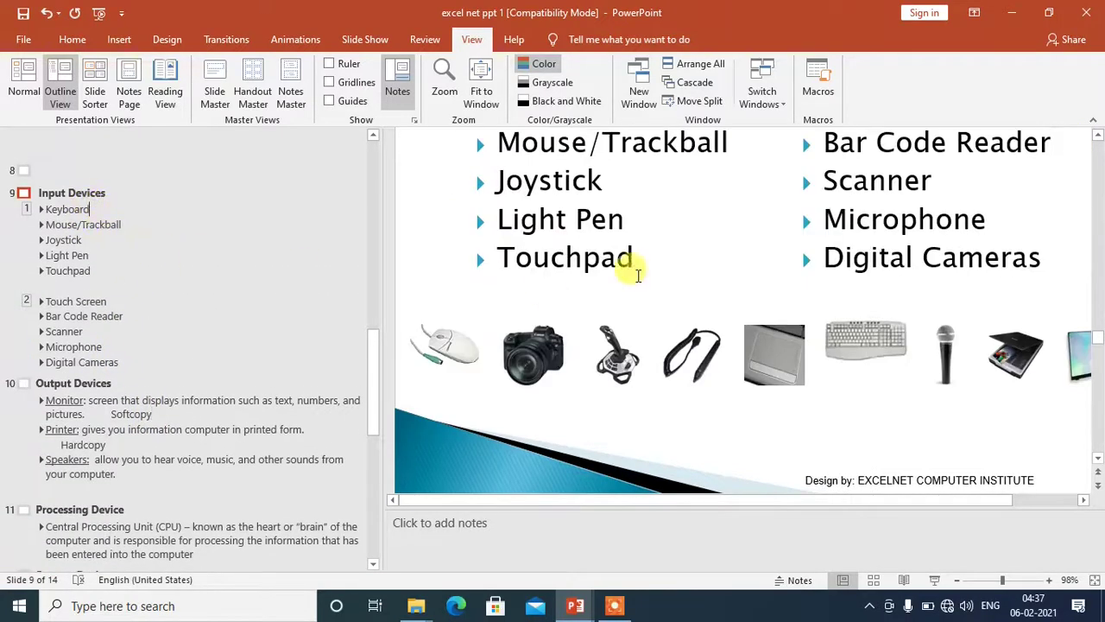
pyautogui.moveTo(1098, 343); pyautogui.dragTo(1098, 287)
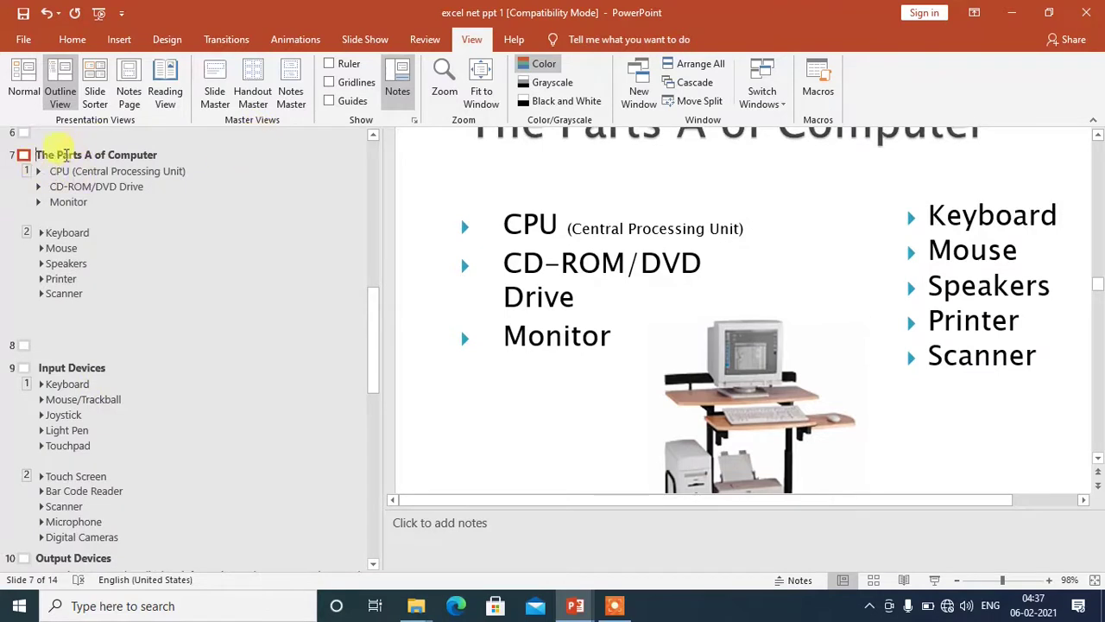
pyautogui.click(25, 91)
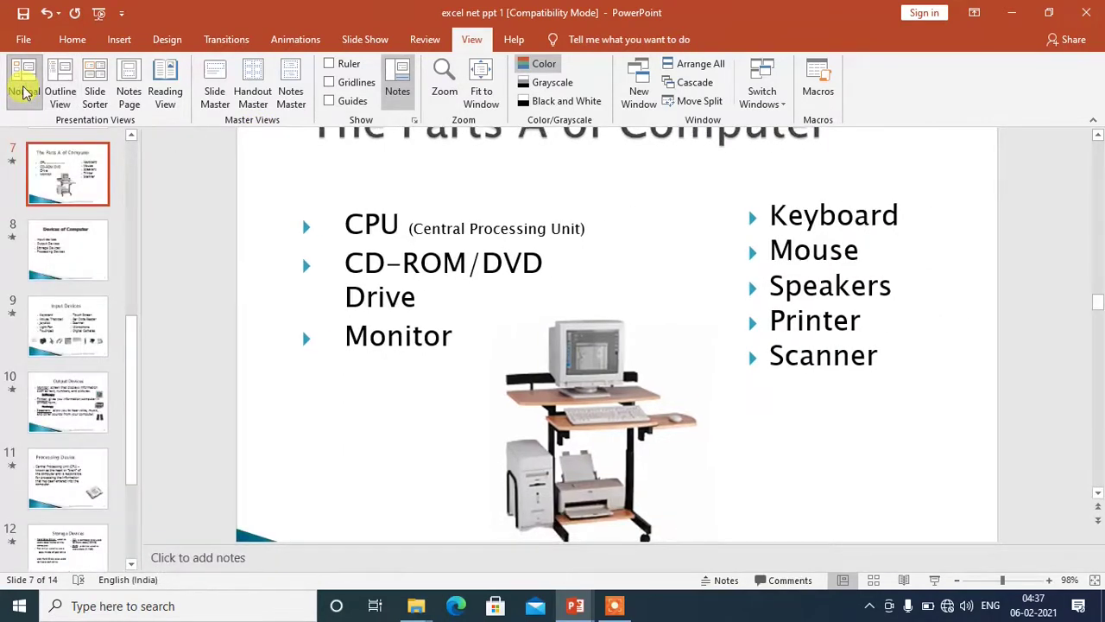
pyautogui.click(99, 94)
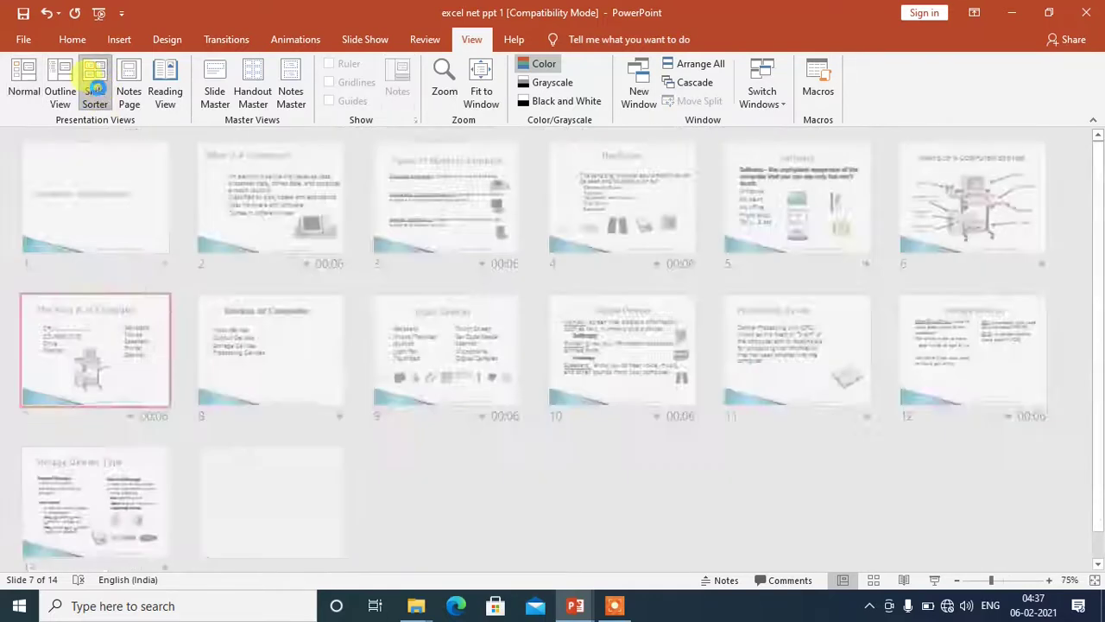
pyautogui.press('Return')
pyautogui.click(100, 94)
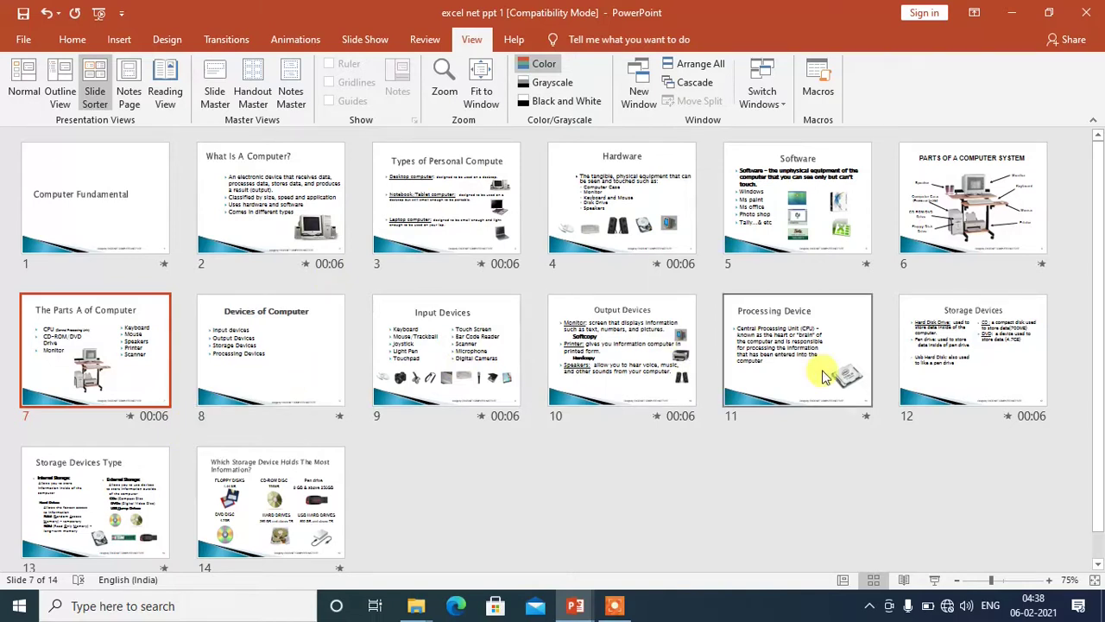
pyautogui.click(26, 80)
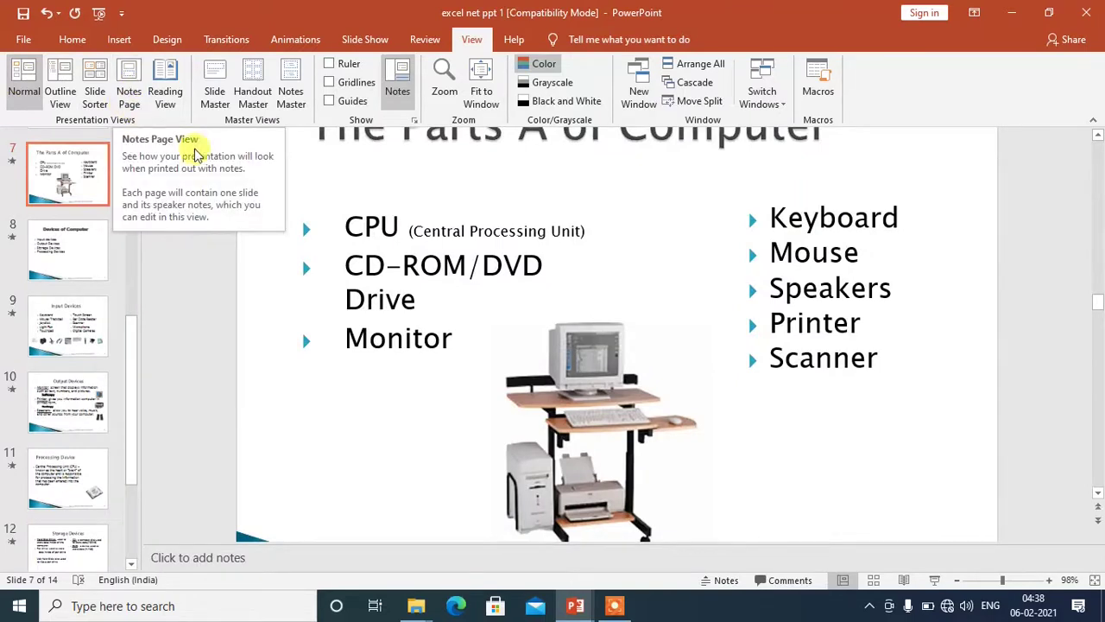
# Step: Scroll up through the slides and fit the slide to the window at 86%
pyautogui.scroll(2, 464, 216)
pyautogui.scroll(3, 463, 217)
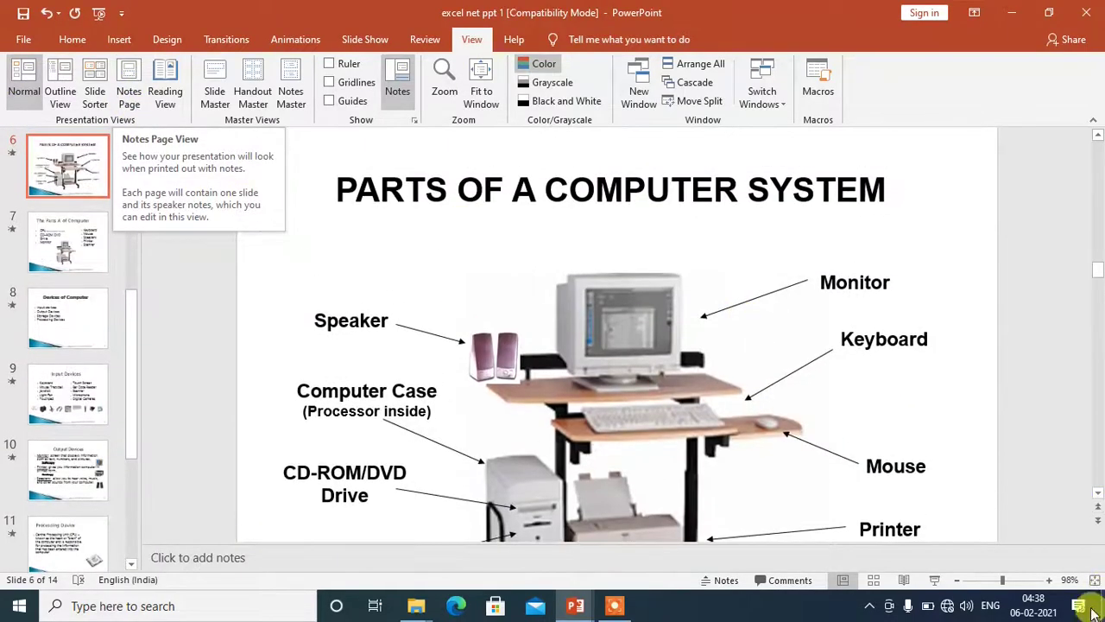
pyautogui.click(997, 579)
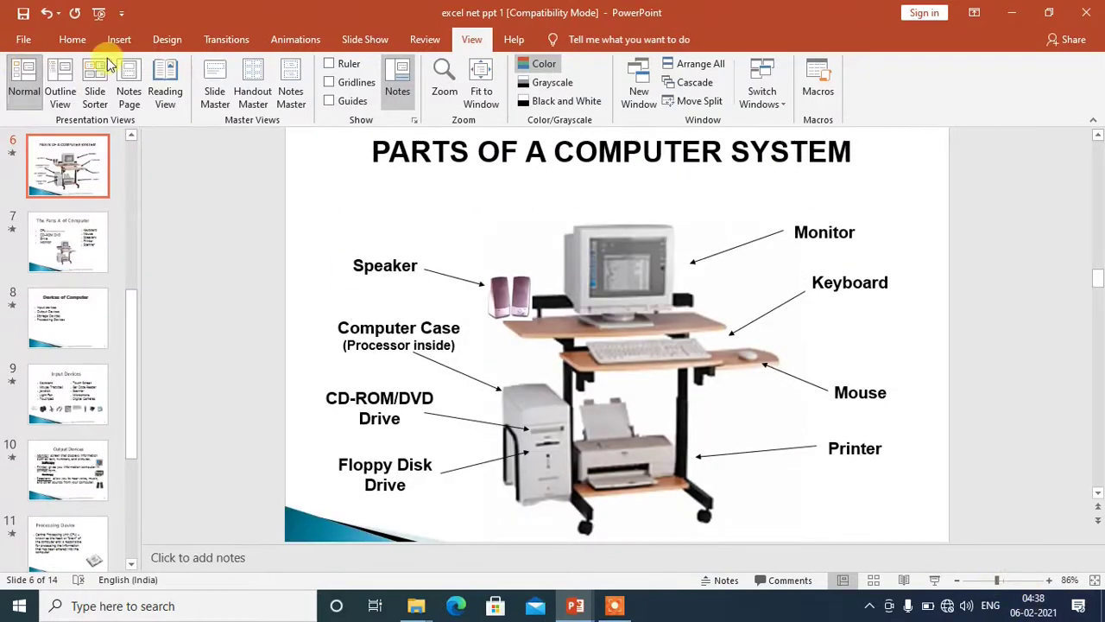
# Step: Browse the deck as Notes Pages, selecting slide images and notes boxes, then return to Normal
pyautogui.click(128, 76)
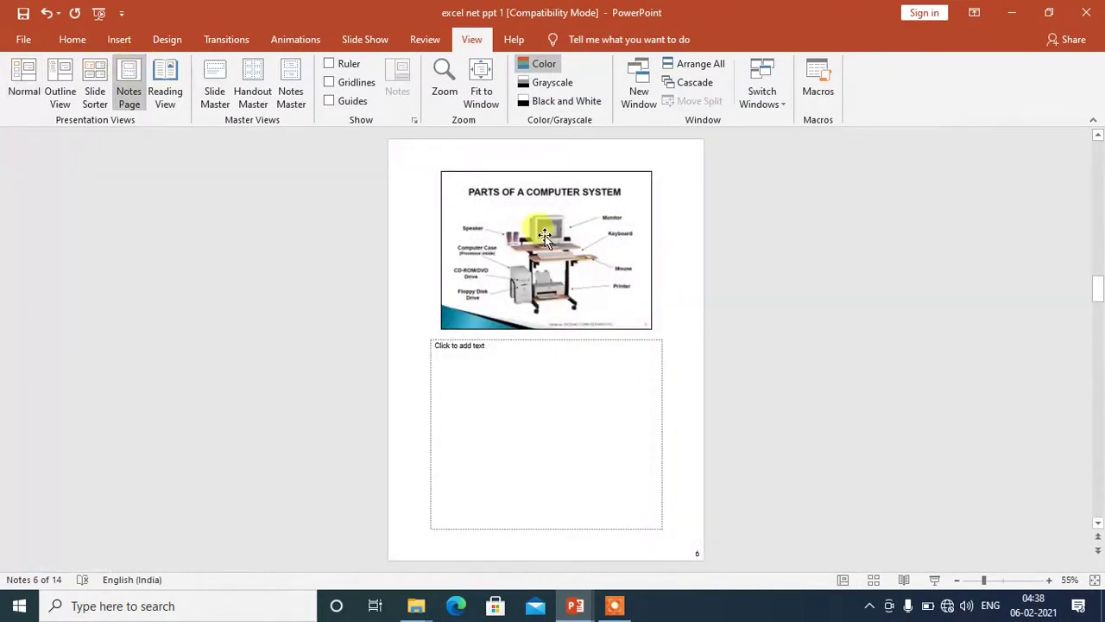
pyautogui.click(544, 237)
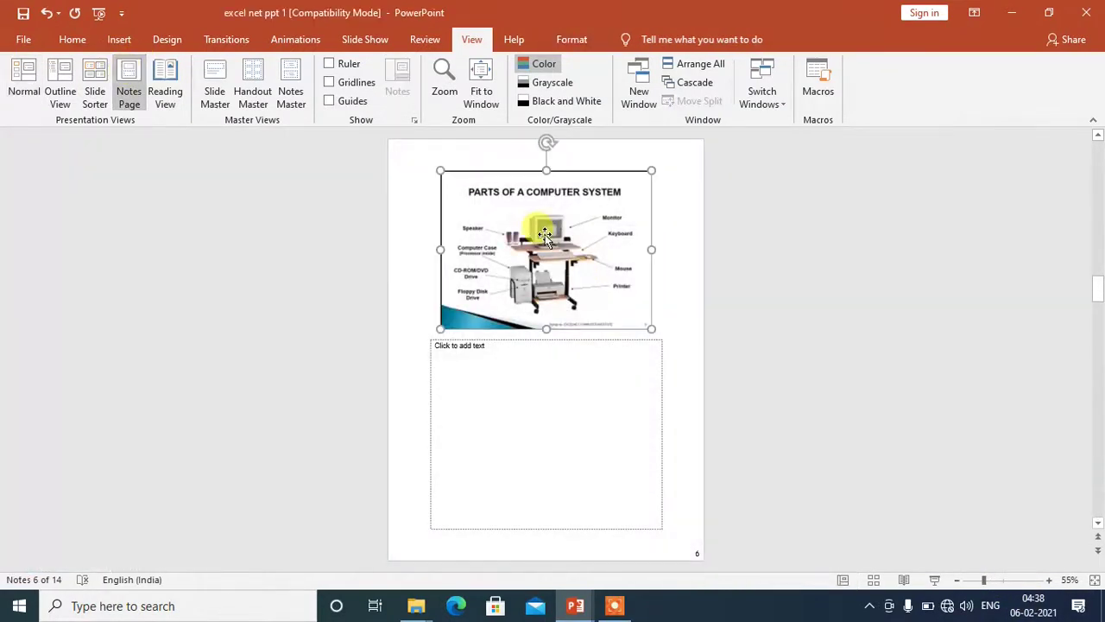
pyautogui.click(540, 421)
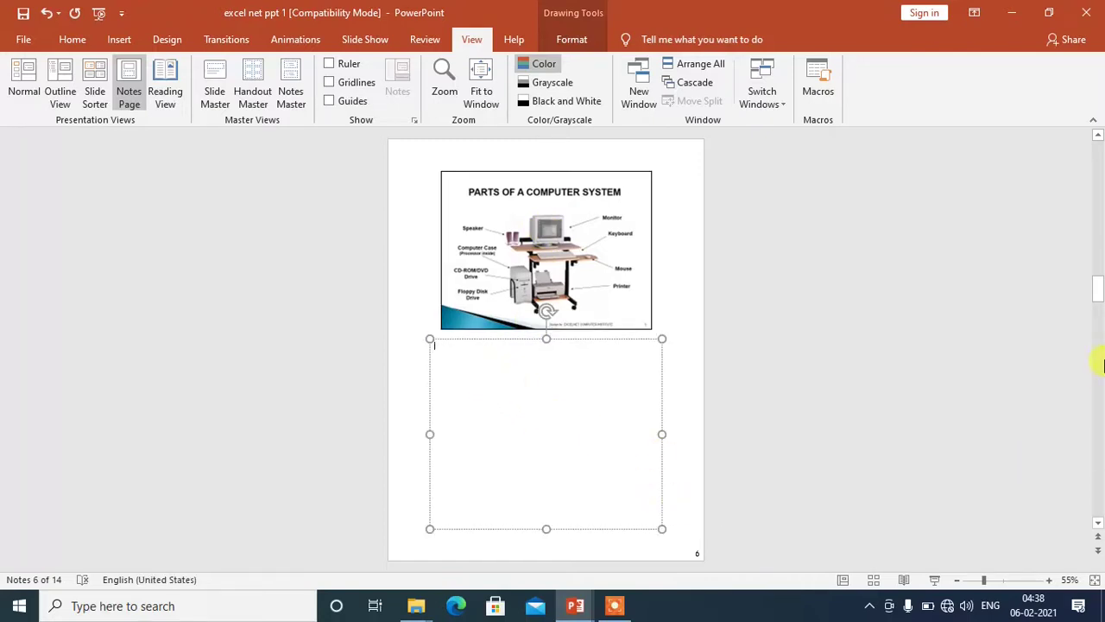
pyautogui.moveTo(1100, 303); pyautogui.dragTo(1100, 382)
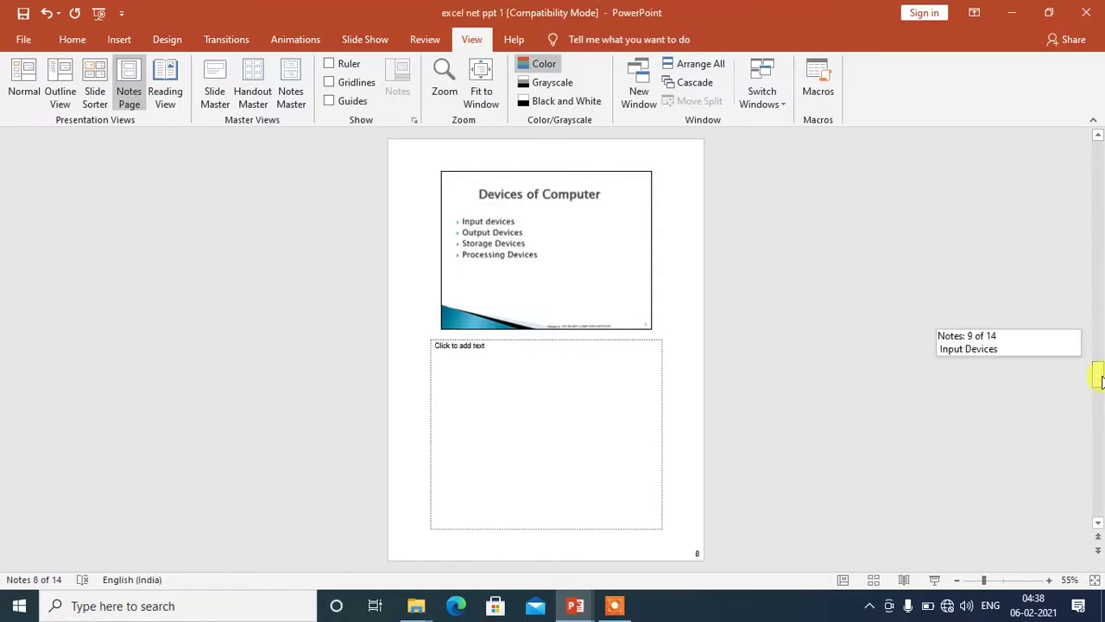
pyautogui.click(517, 461)
pyautogui.click(24, 71)
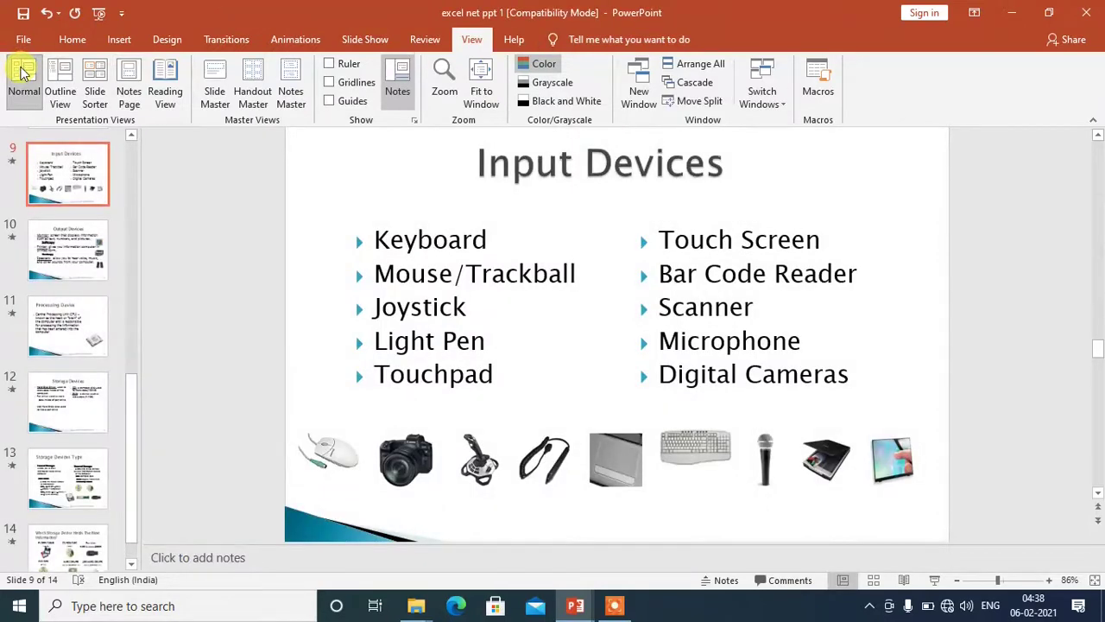
pyautogui.click(169, 92)
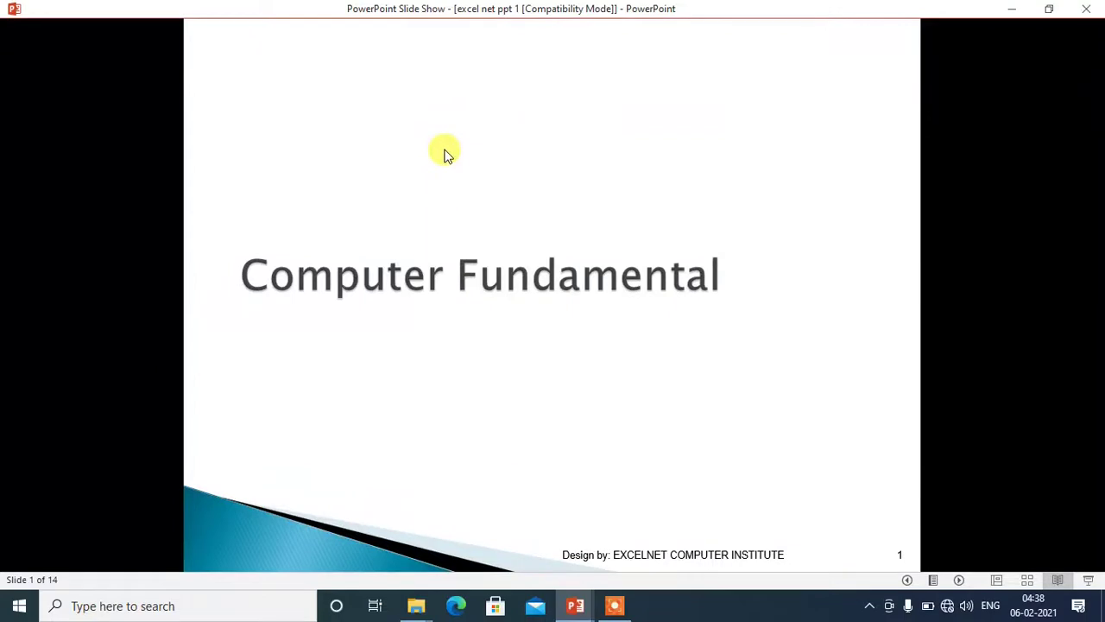
pyautogui.click(960, 582)
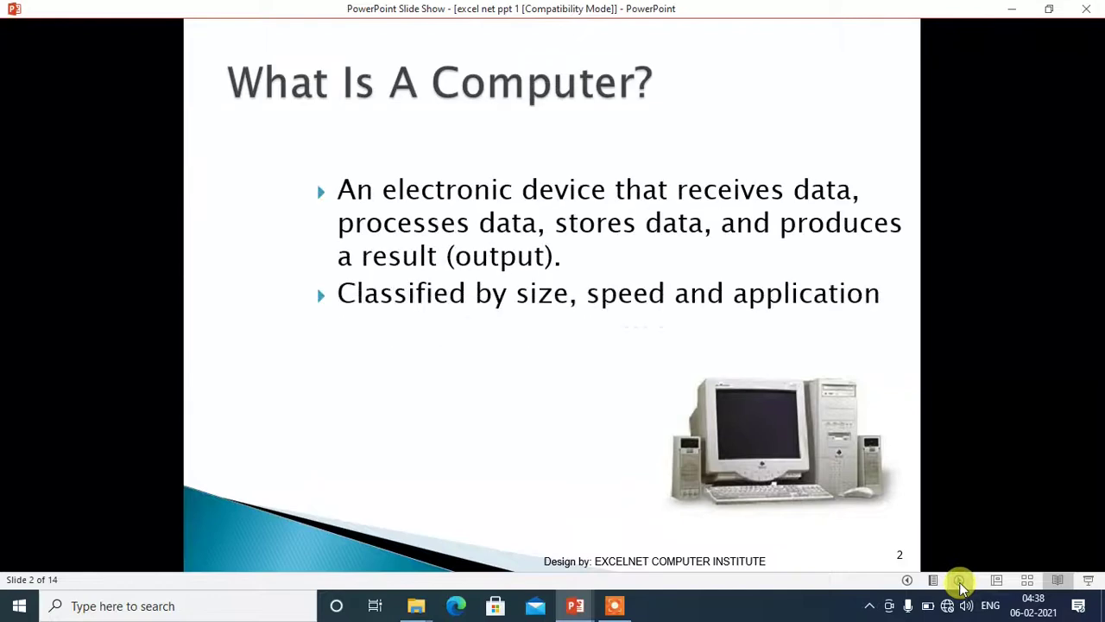
pyautogui.click(959, 583)
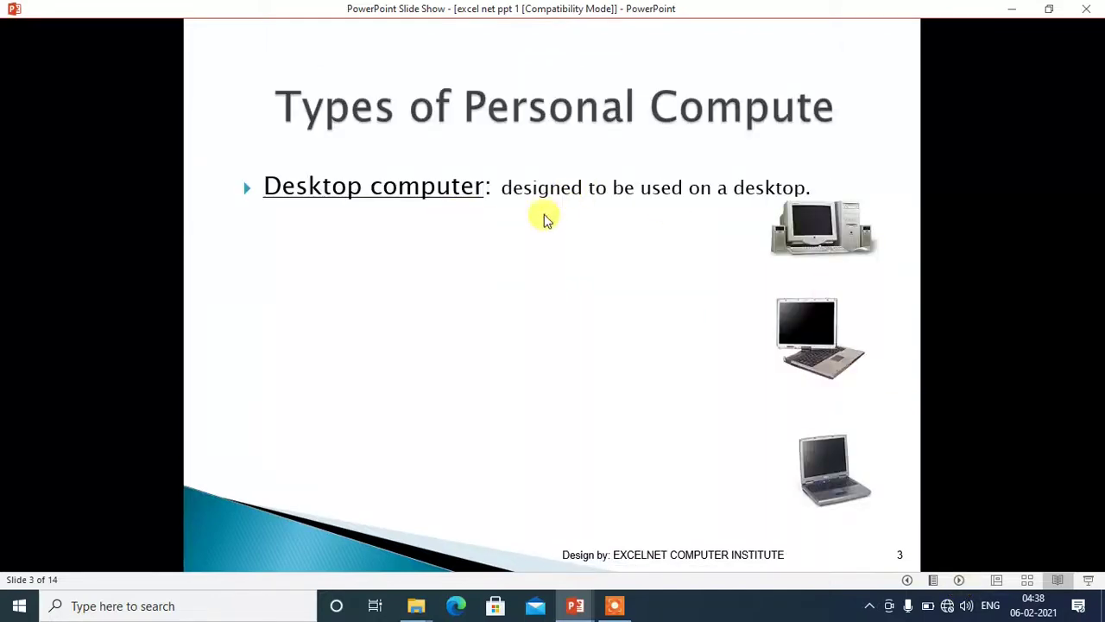
pyautogui.rightClick(439, 235)
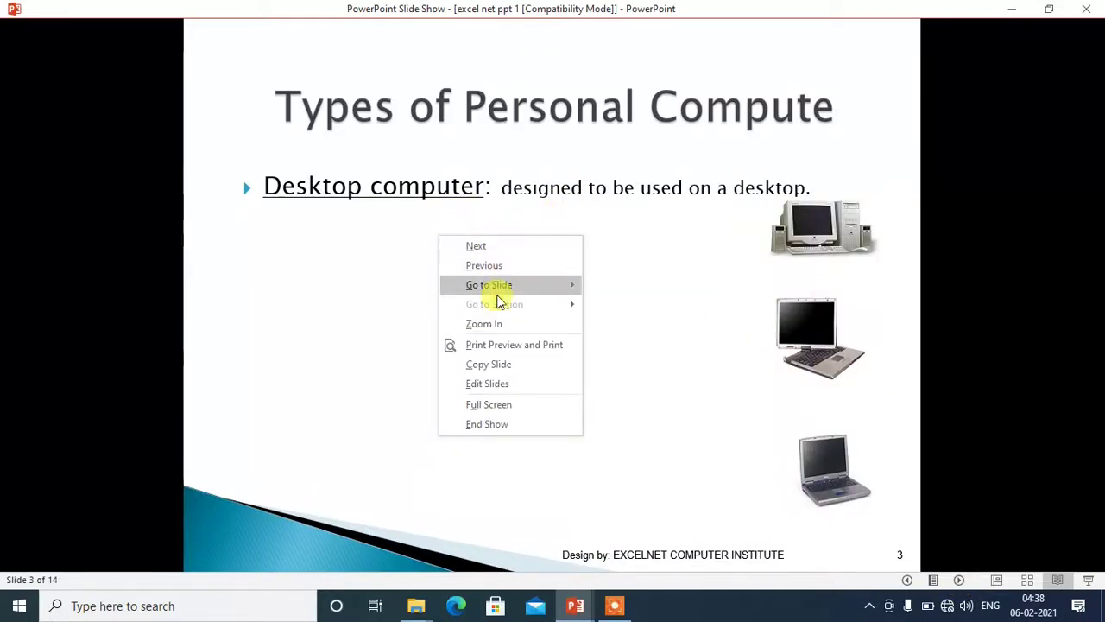
pyautogui.click(499, 428)
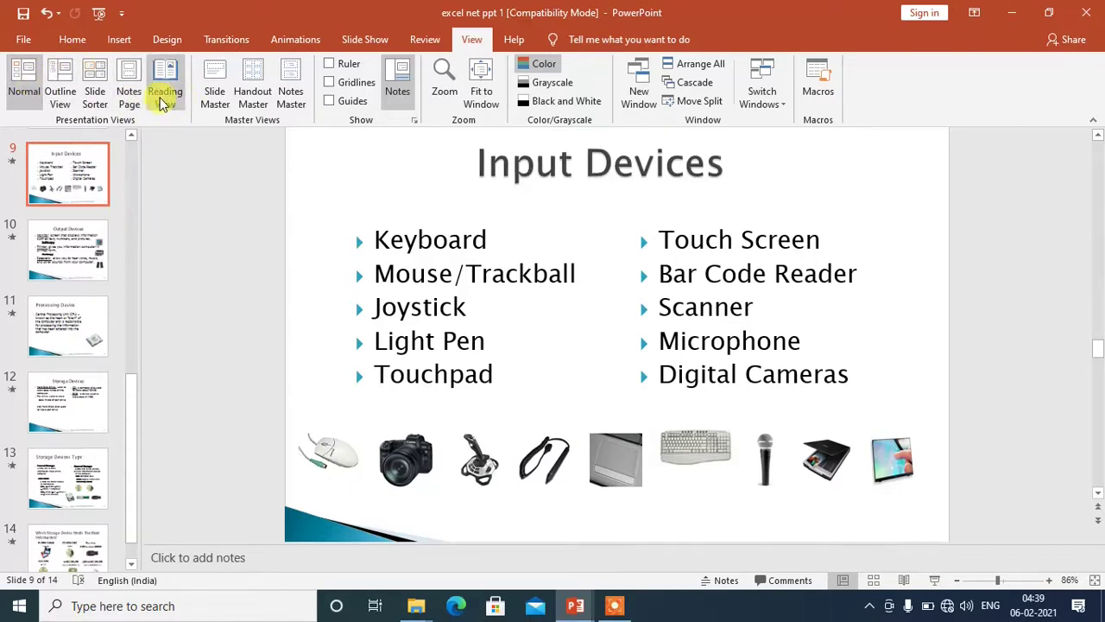
pyautogui.click(214, 90)
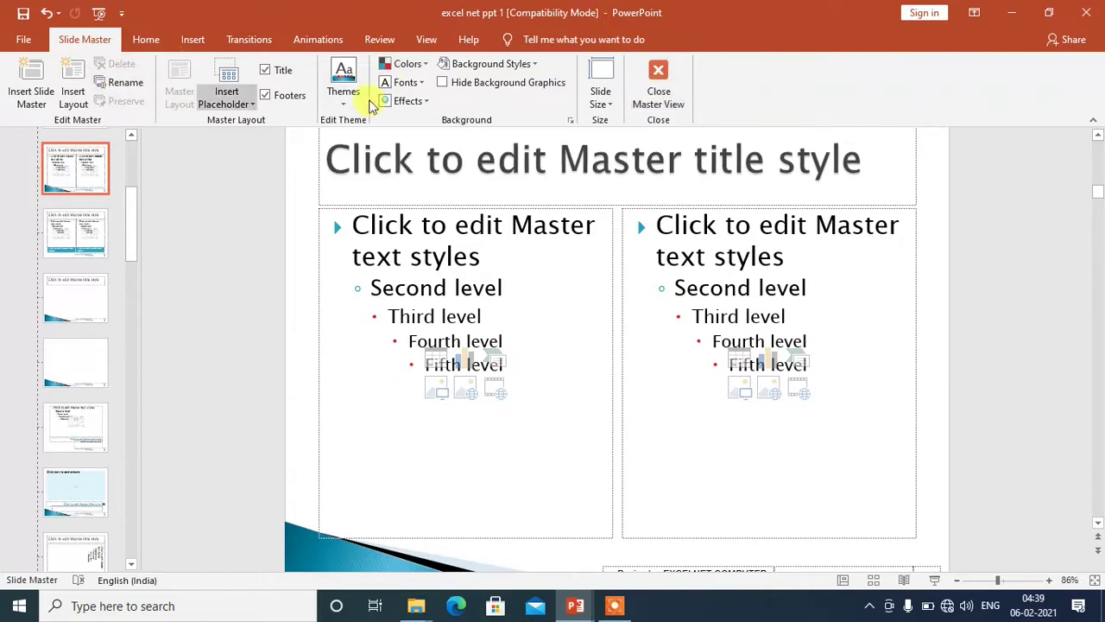
pyautogui.click(661, 86)
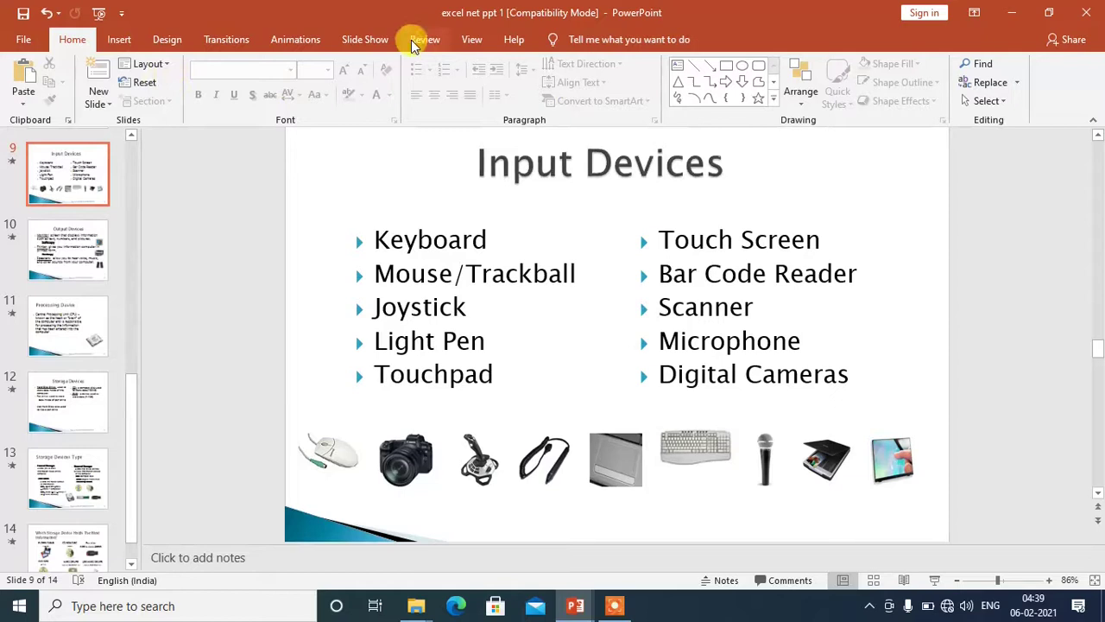
pyautogui.click(471, 39)
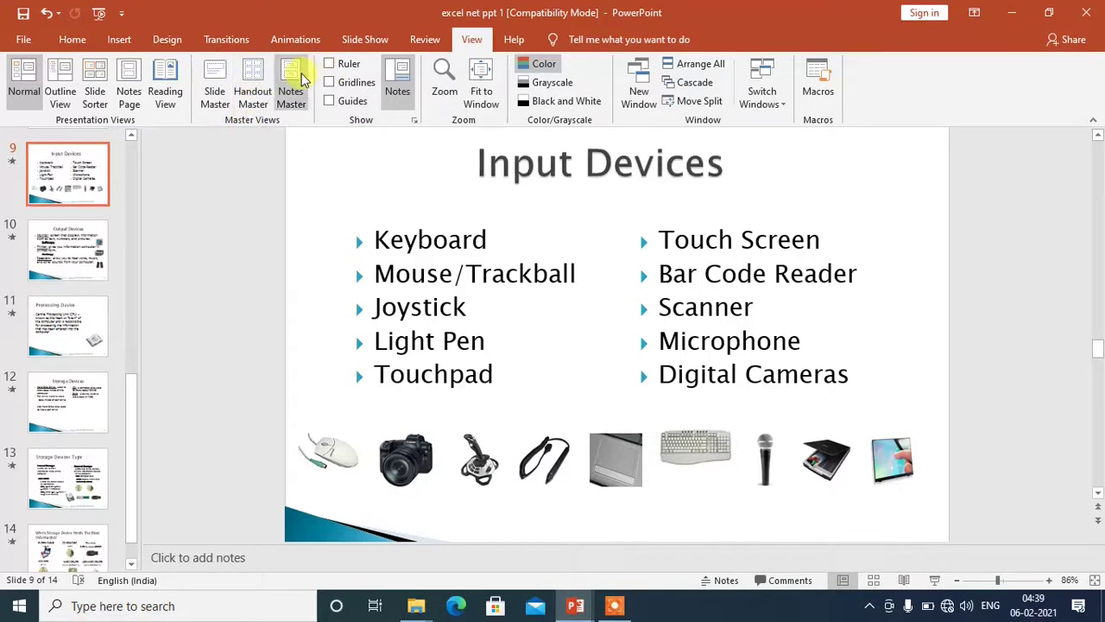
pyautogui.click(292, 85)
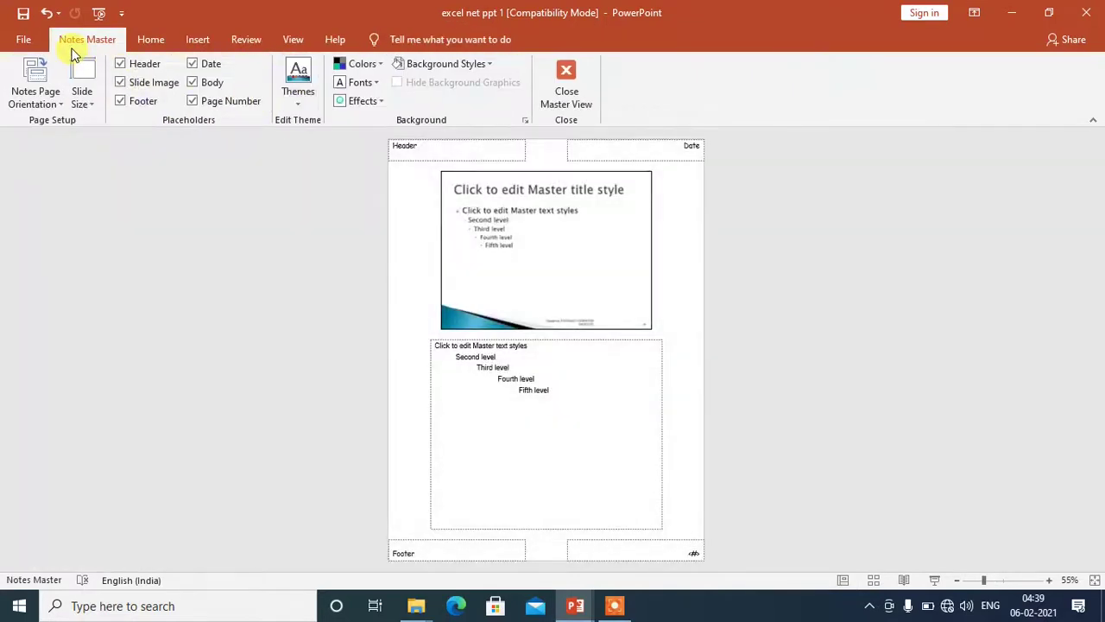
pyautogui.click(567, 86)
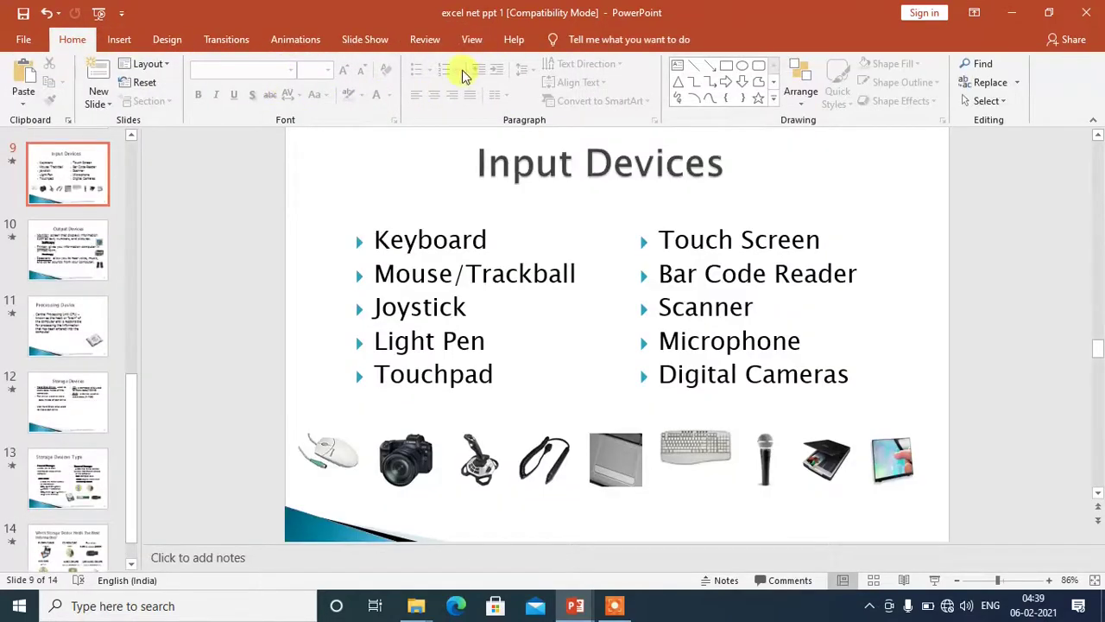
pyautogui.click(470, 42)
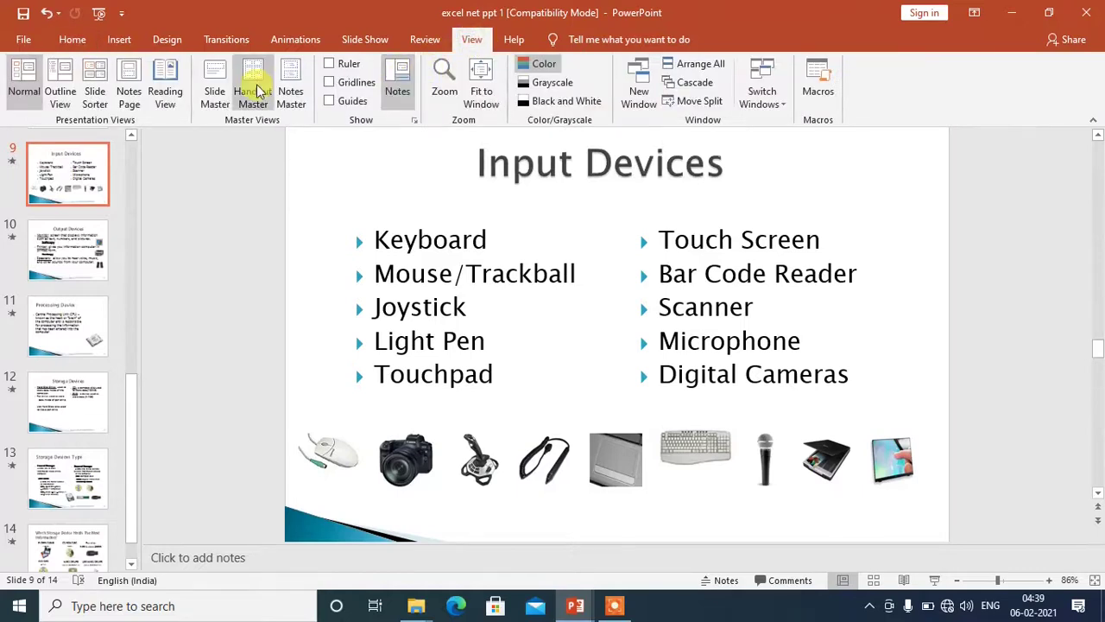
pyautogui.click(255, 92)
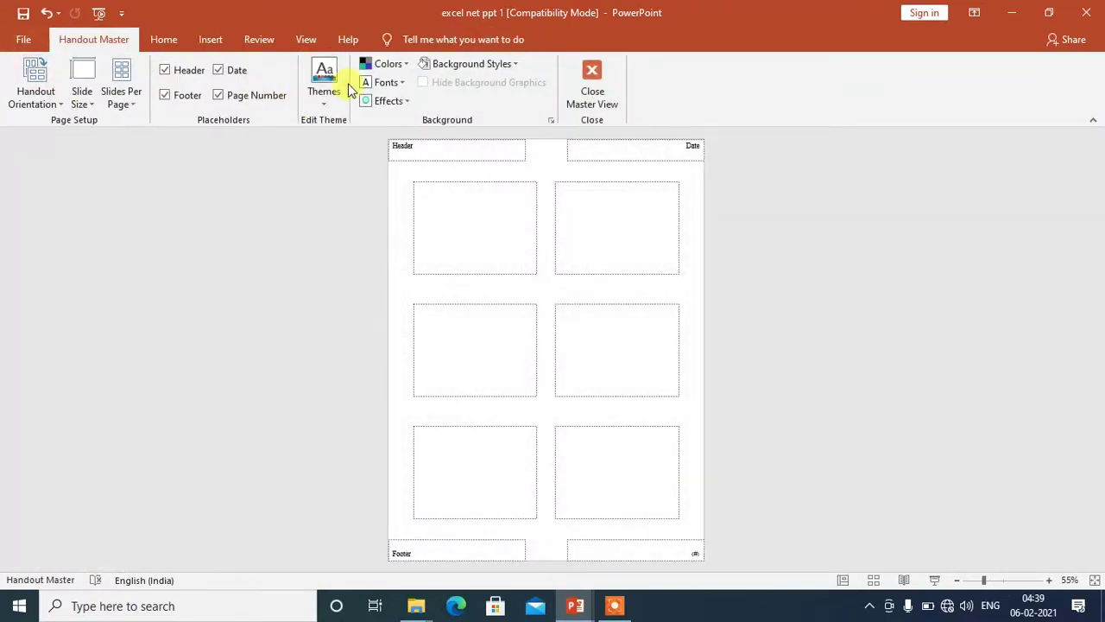
pyautogui.click(605, 98)
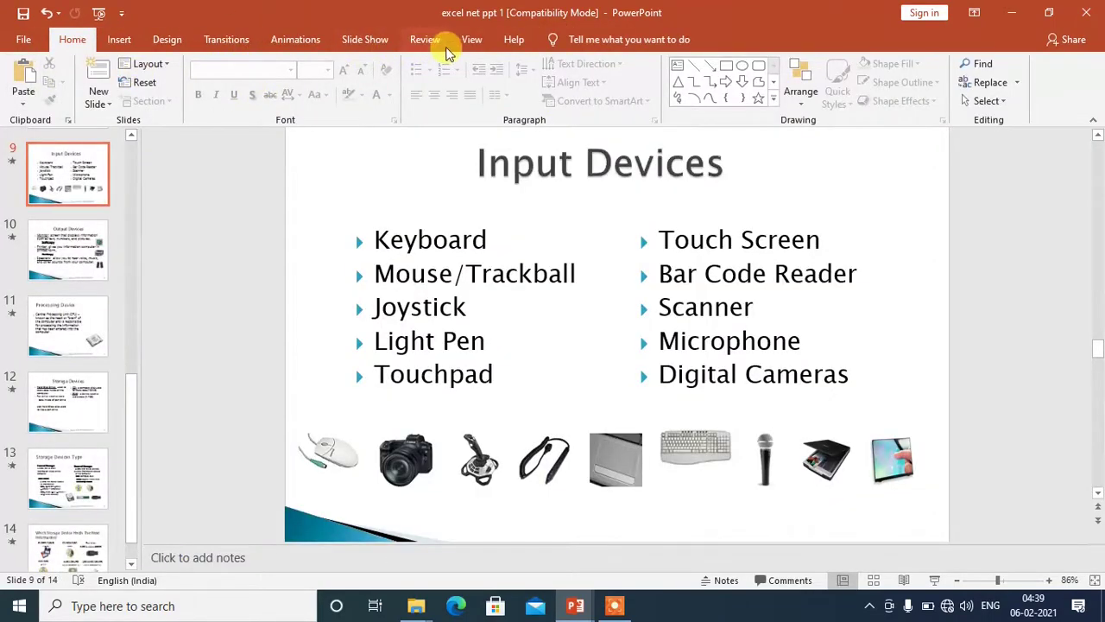
pyautogui.click(471, 40)
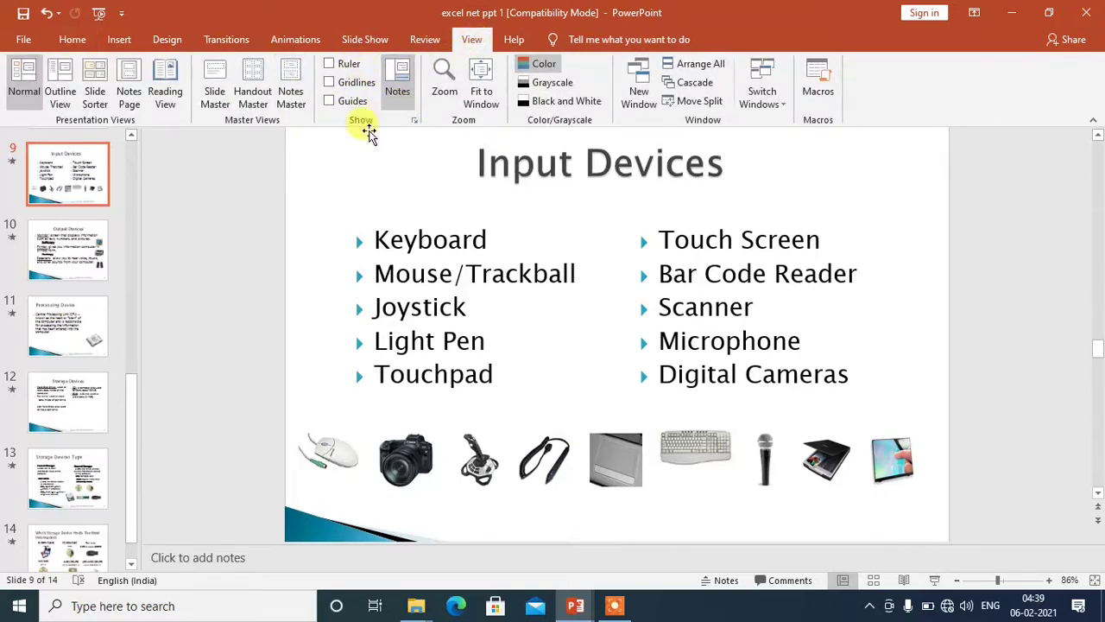
# Step: Toggle the rulers on and off, turn gridlines off and show the drawing guides
pyautogui.click(345, 65)
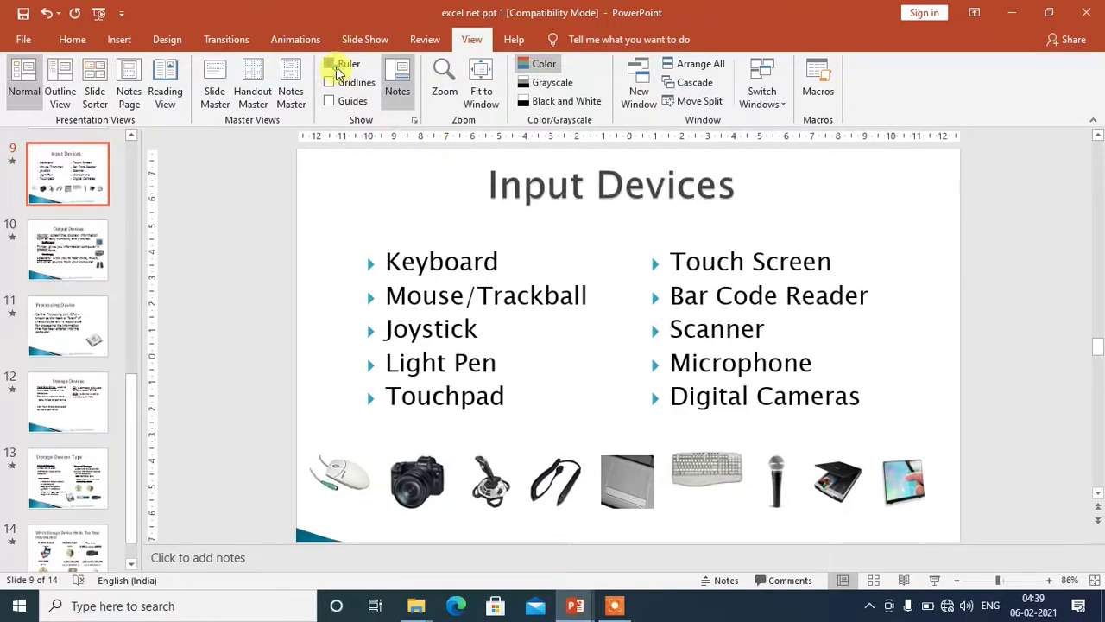
pyautogui.click(338, 68)
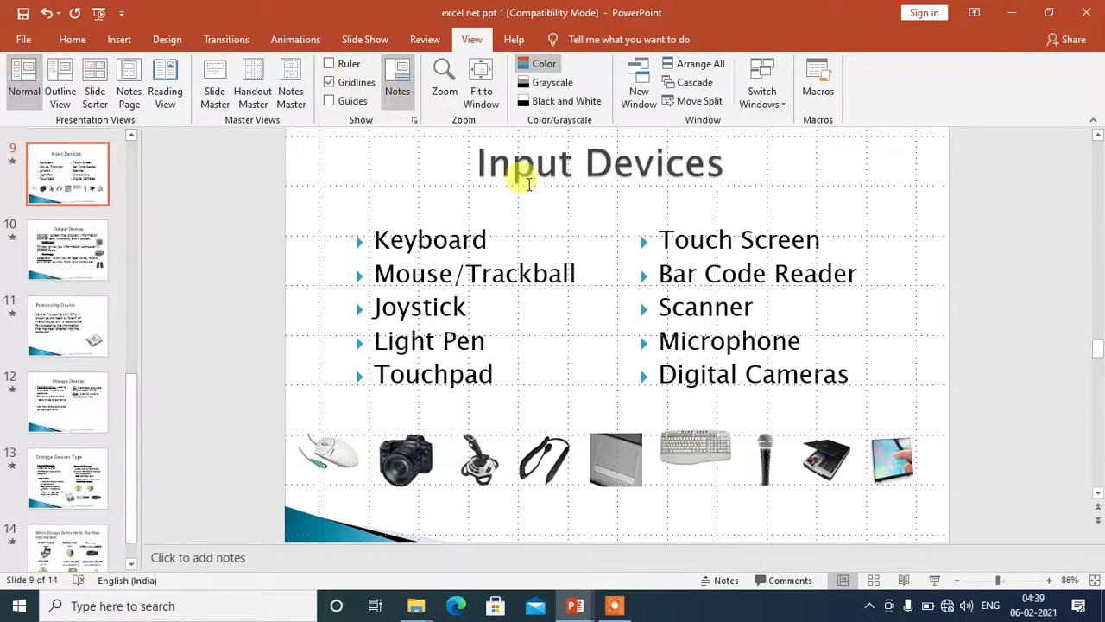
pyautogui.click(336, 83)
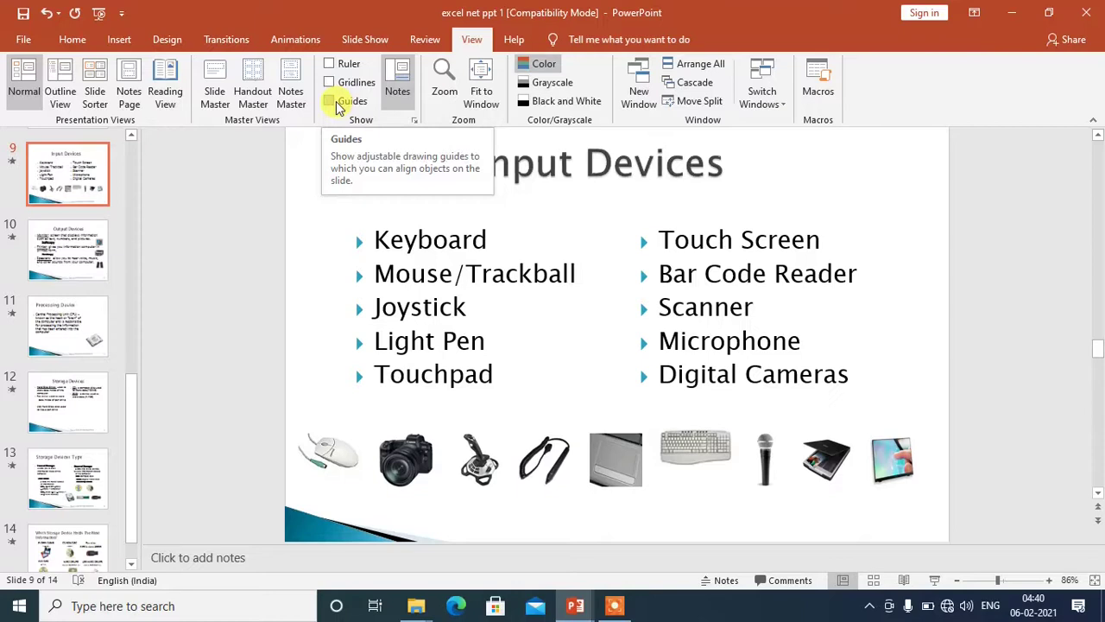
pyautogui.click(337, 102)
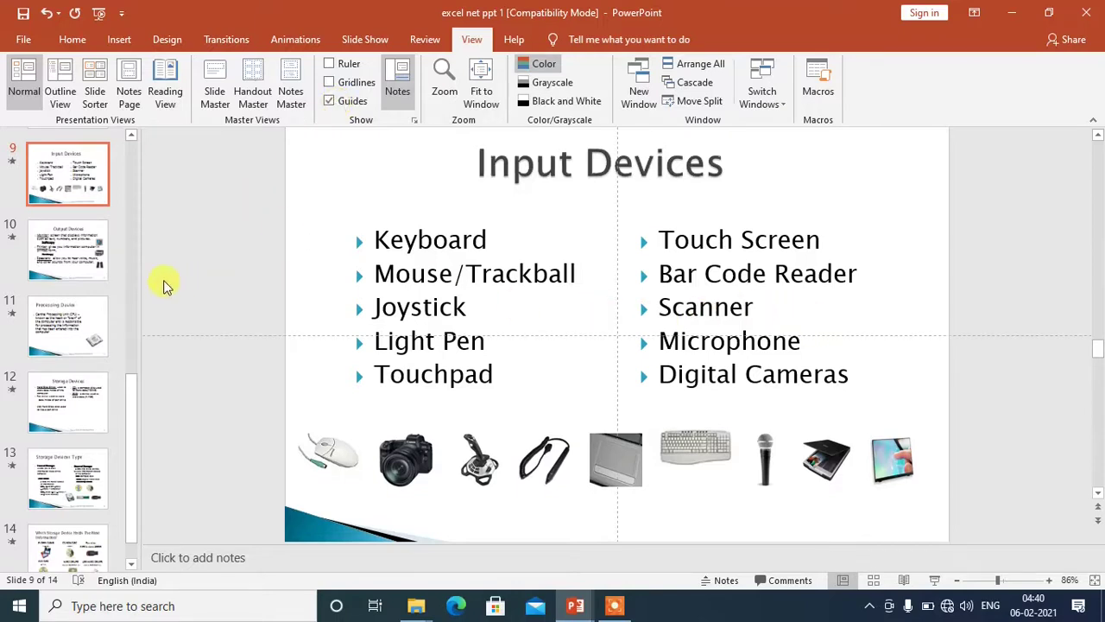
# Step: Move the horizontal guide below the bullets and the vertical guide left, nudge the title, then hide guides
pyautogui.scroll(3, 123, 279)
pyautogui.scroll(3, 128, 279)
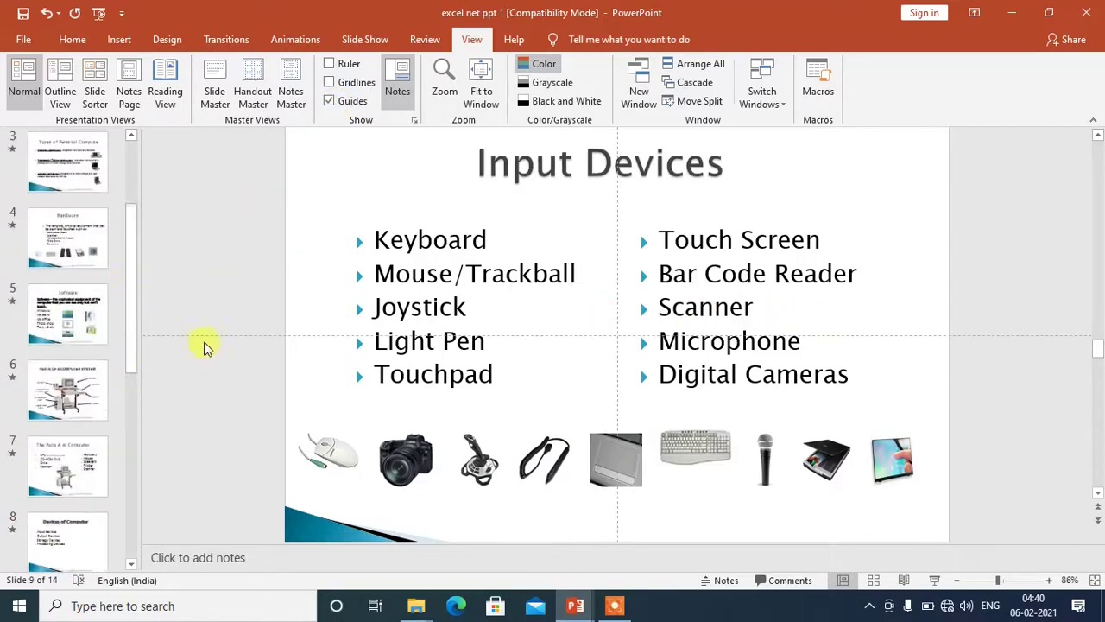
pyautogui.moveTo(224, 336); pyautogui.dragTo(235, 399)
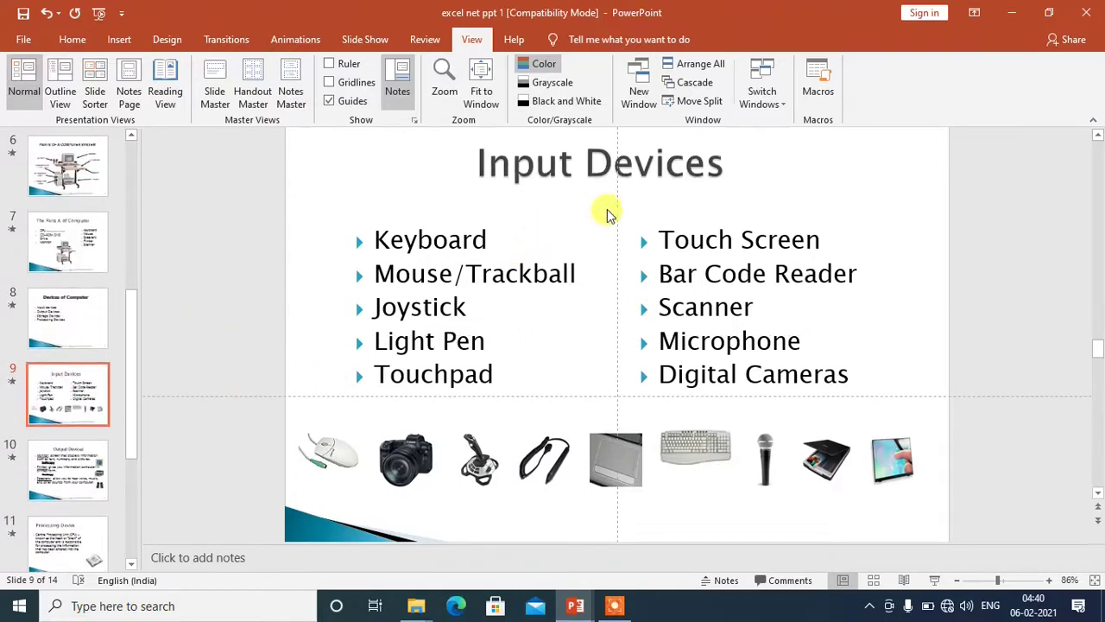
pyautogui.moveTo(615, 205); pyautogui.dragTo(612, 210)
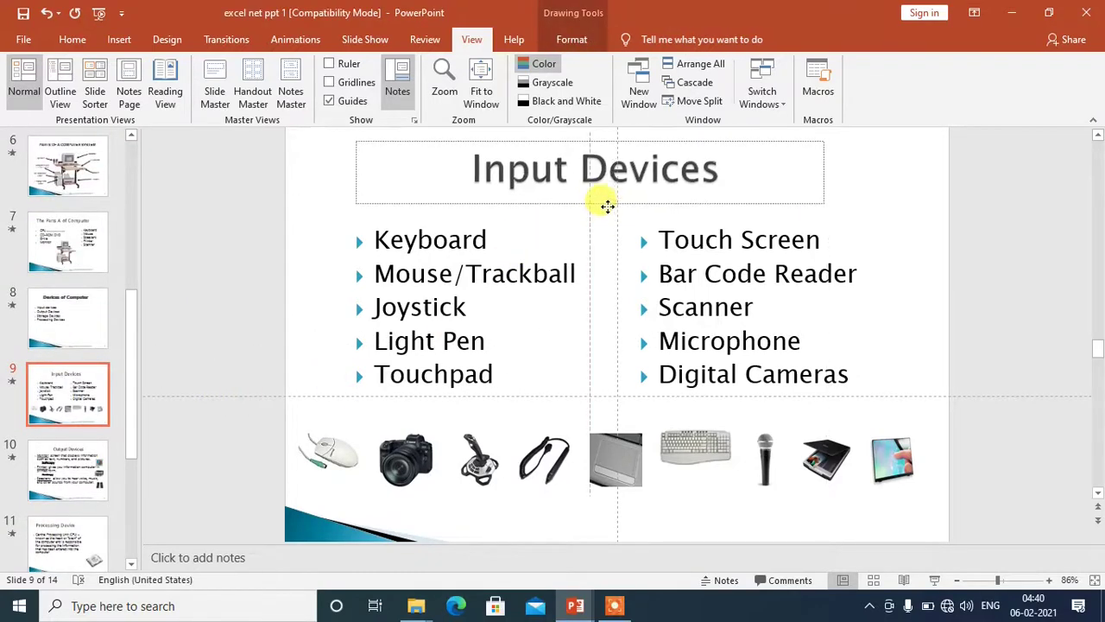
pyautogui.click(612, 272)
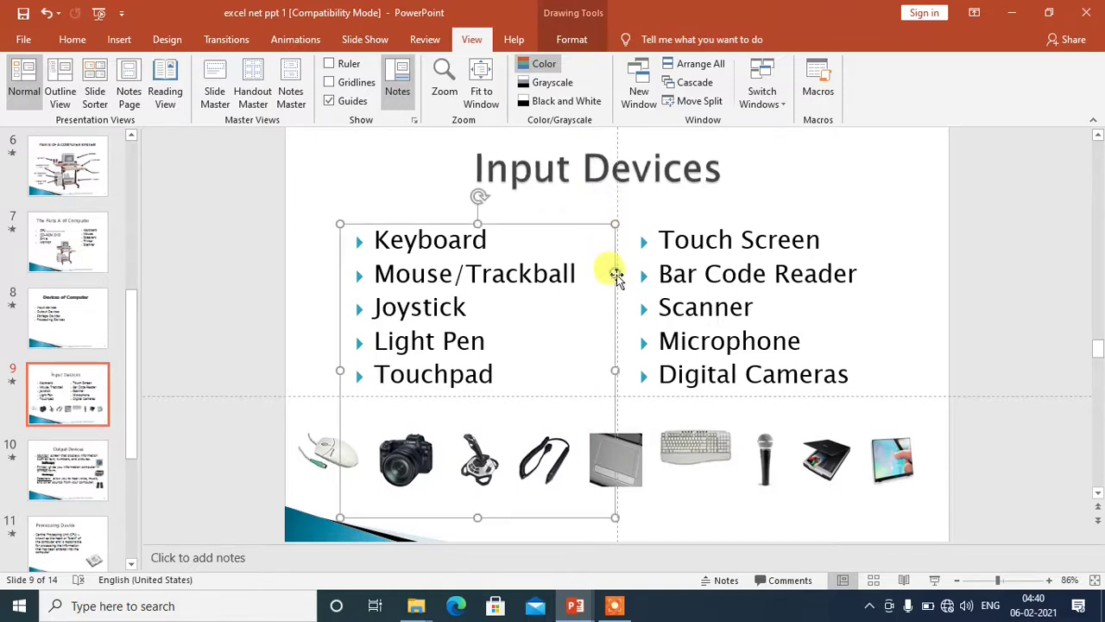
pyautogui.click(618, 201)
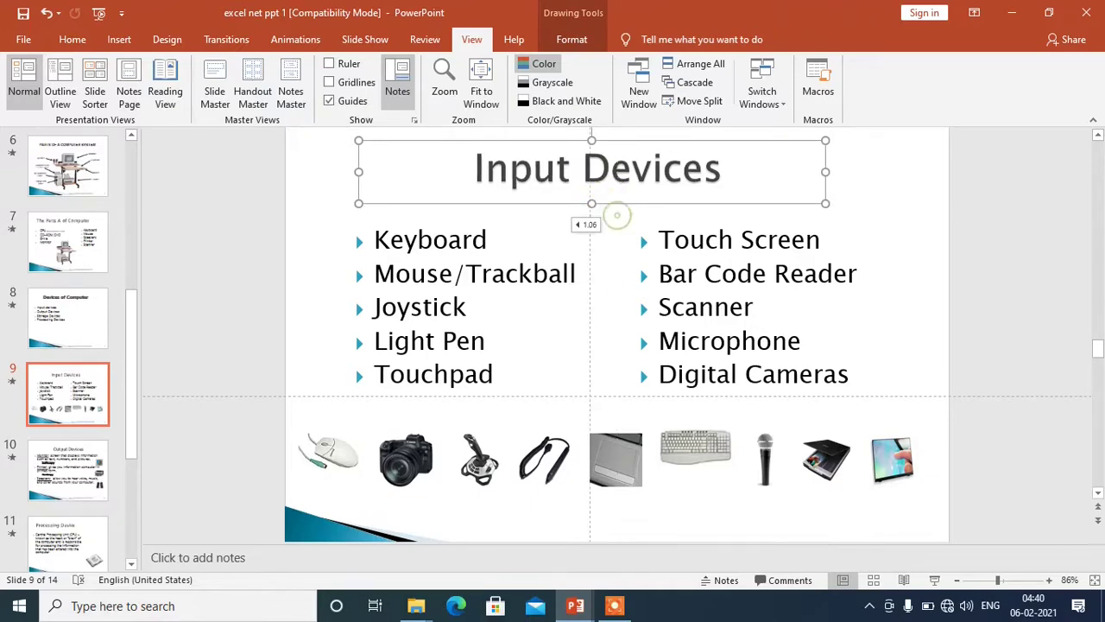
pyautogui.moveTo(617, 216); pyautogui.dragTo(545, 216)
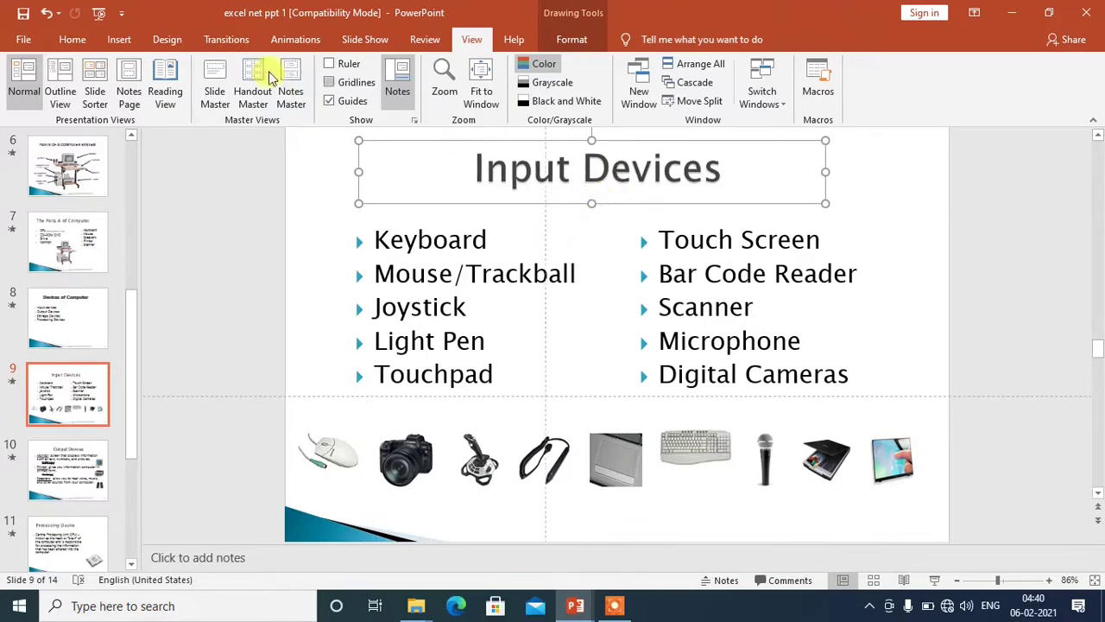
pyautogui.click(354, 102)
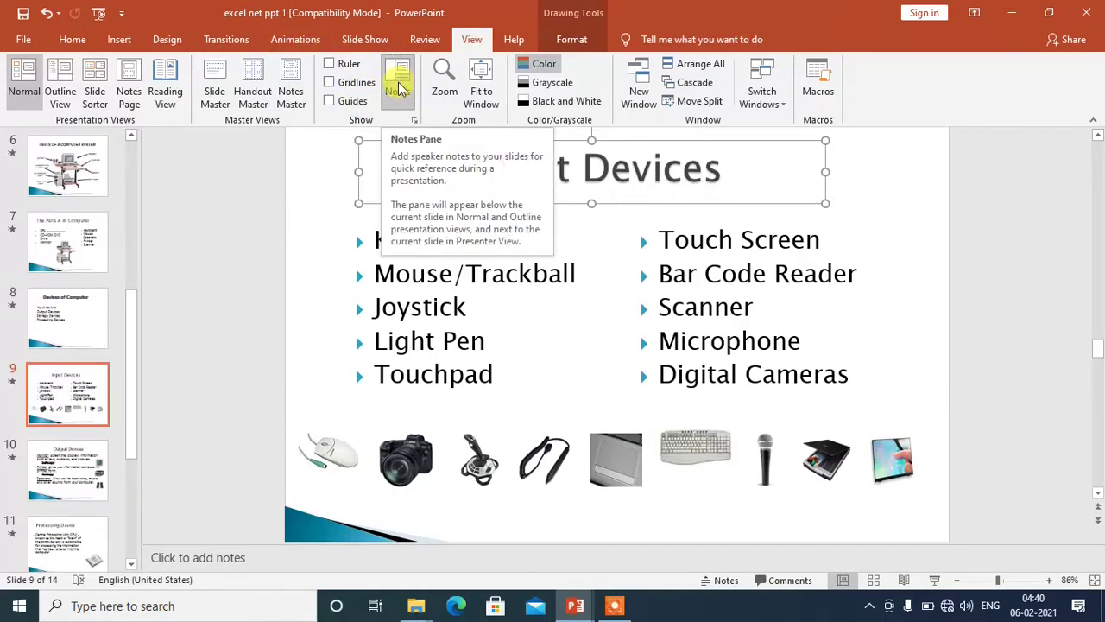
# Step: Add the speaker note 'hello' to slide 9 and toggle the notes pane off, on, off
pyautogui.click(204, 557)
pyautogui.write('hello')
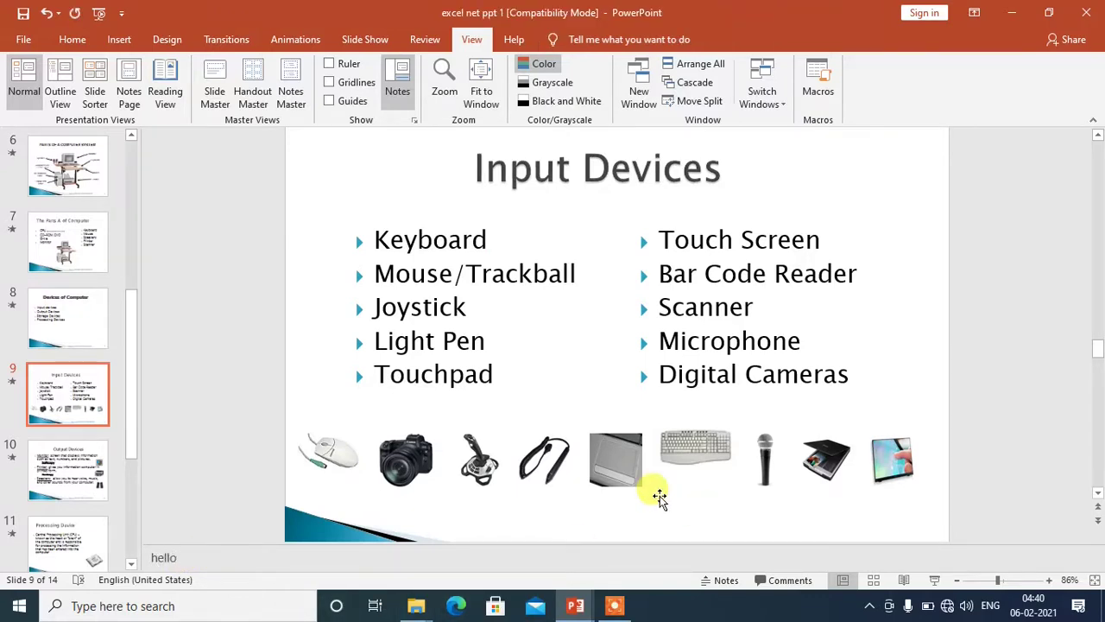
pyautogui.click(401, 90)
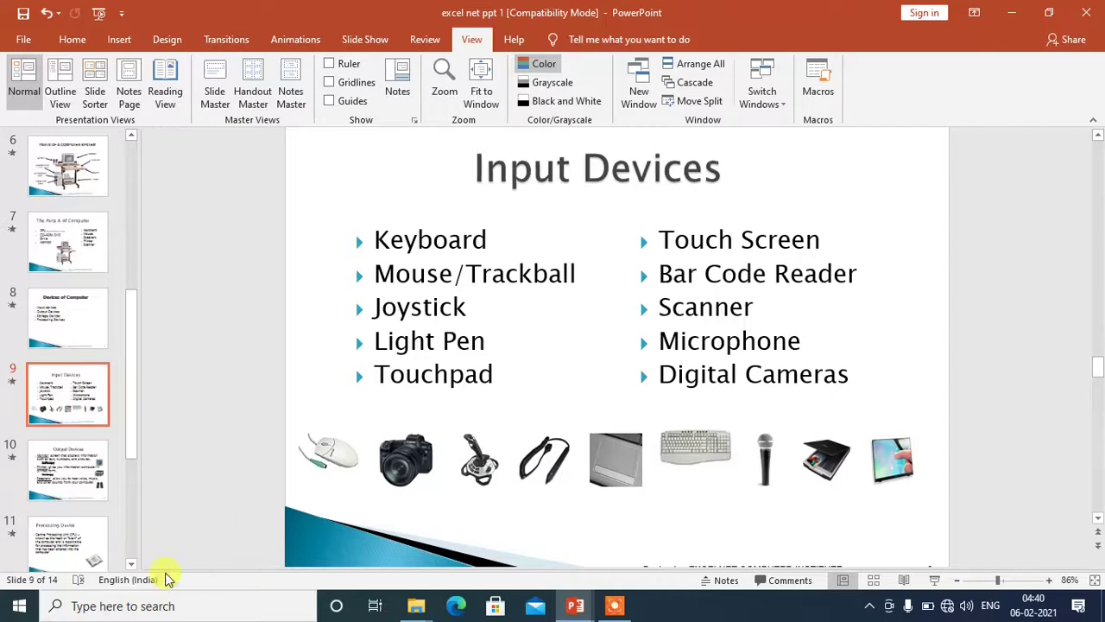
pyautogui.click(406, 82)
pyautogui.click(410, 79)
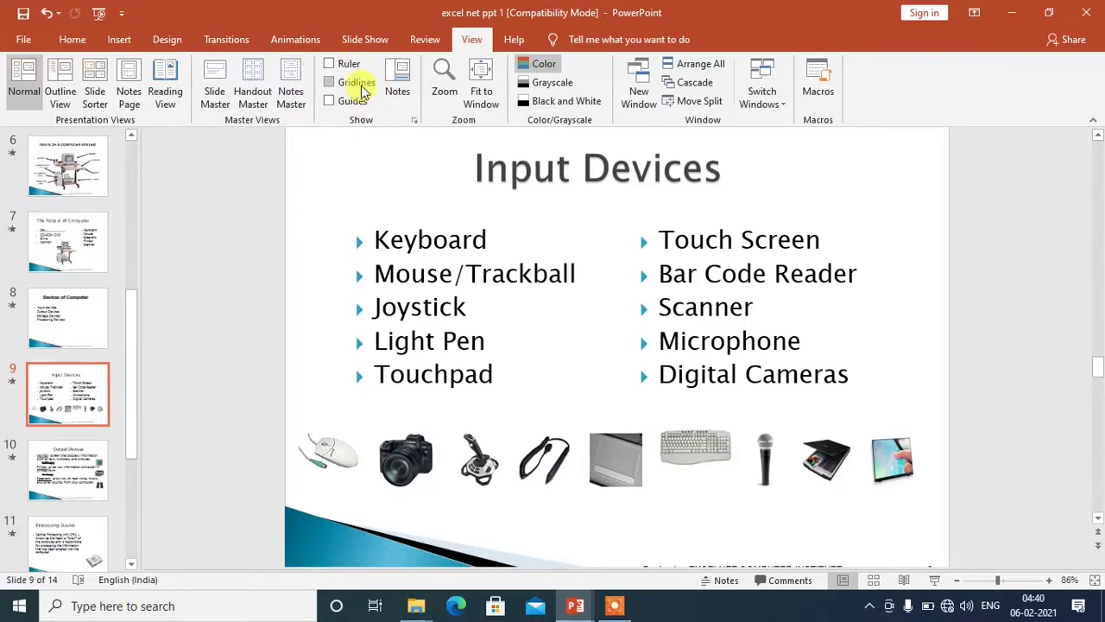
pyautogui.click(444, 87)
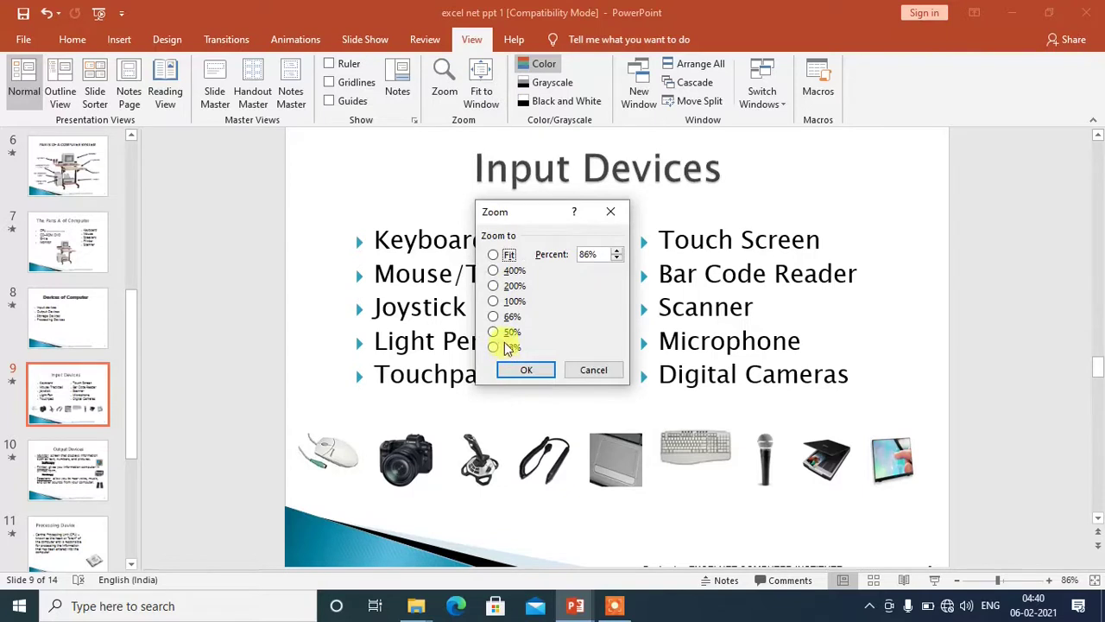
pyautogui.click(514, 303)
pyautogui.click(526, 369)
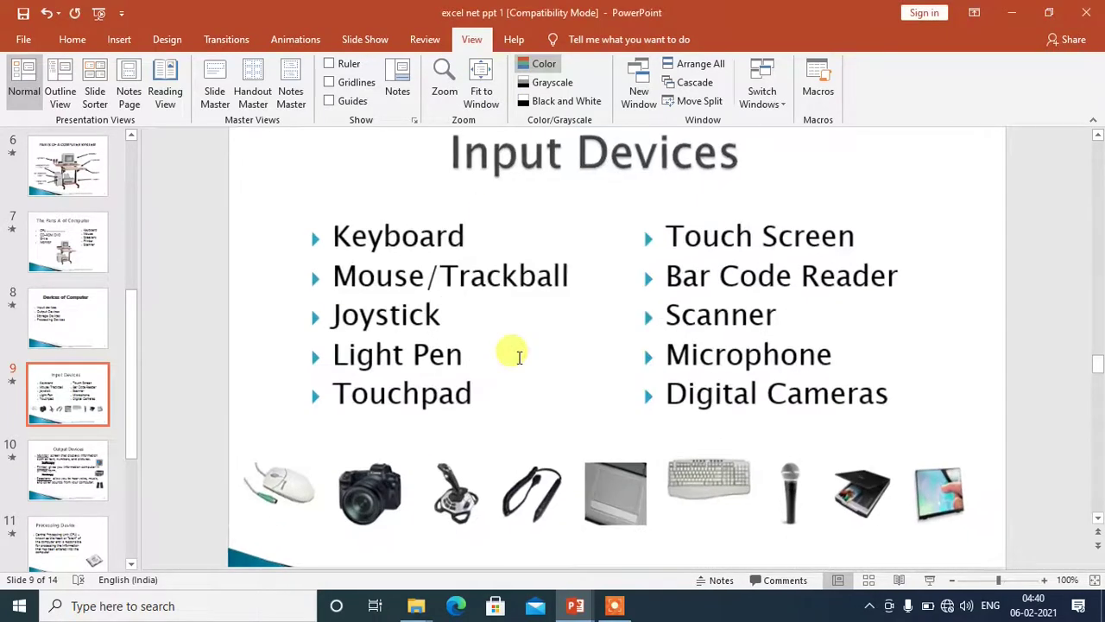
pyautogui.click(441, 91)
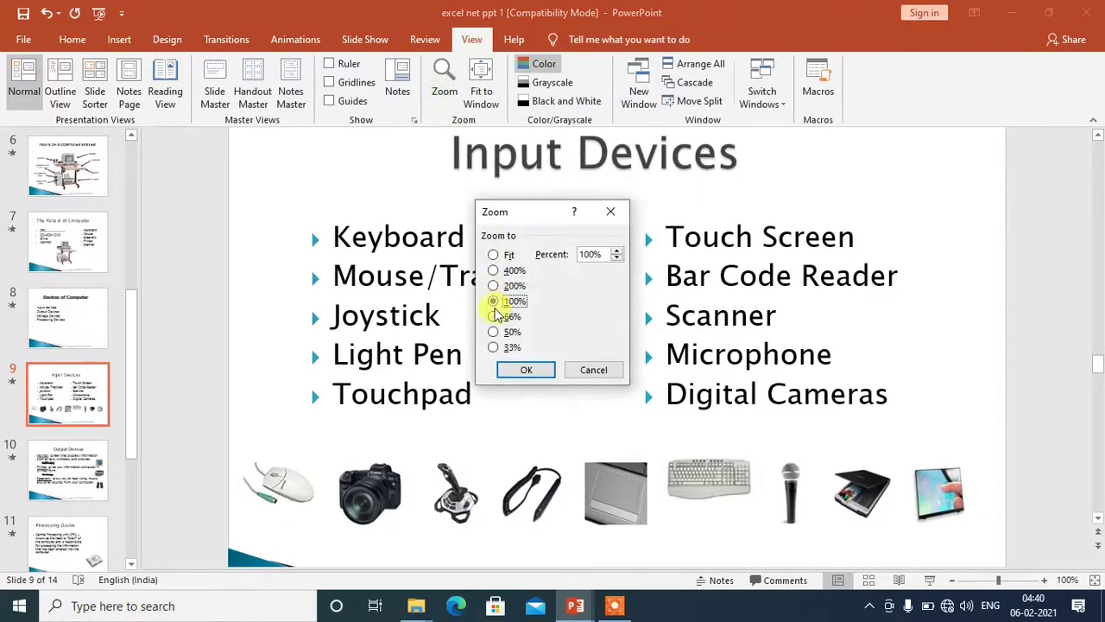
pyautogui.click(526, 369)
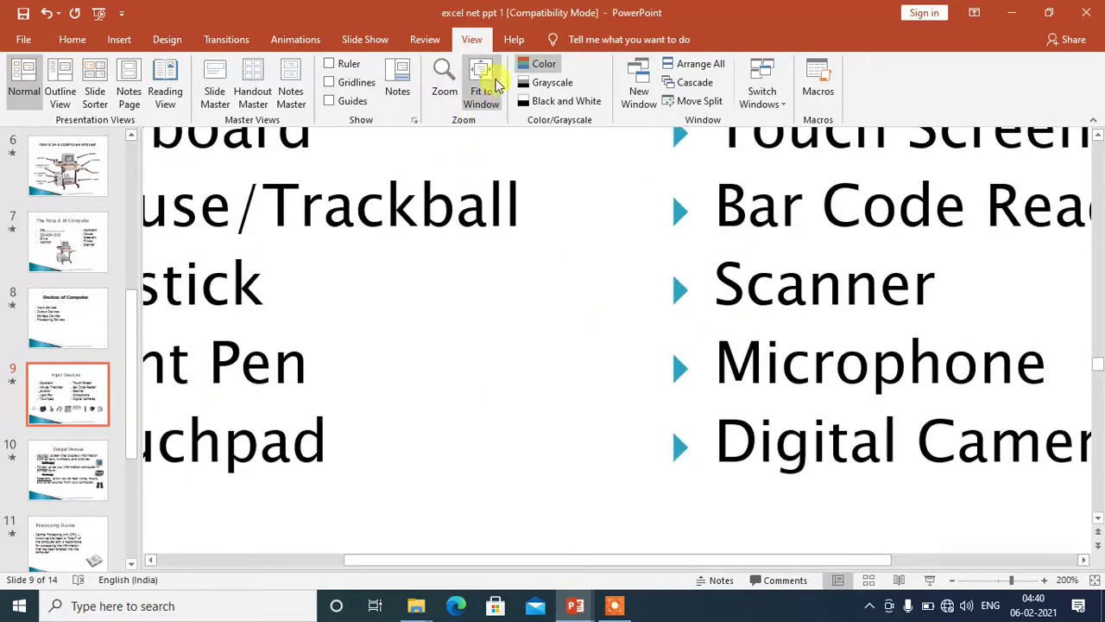
pyautogui.click(481, 93)
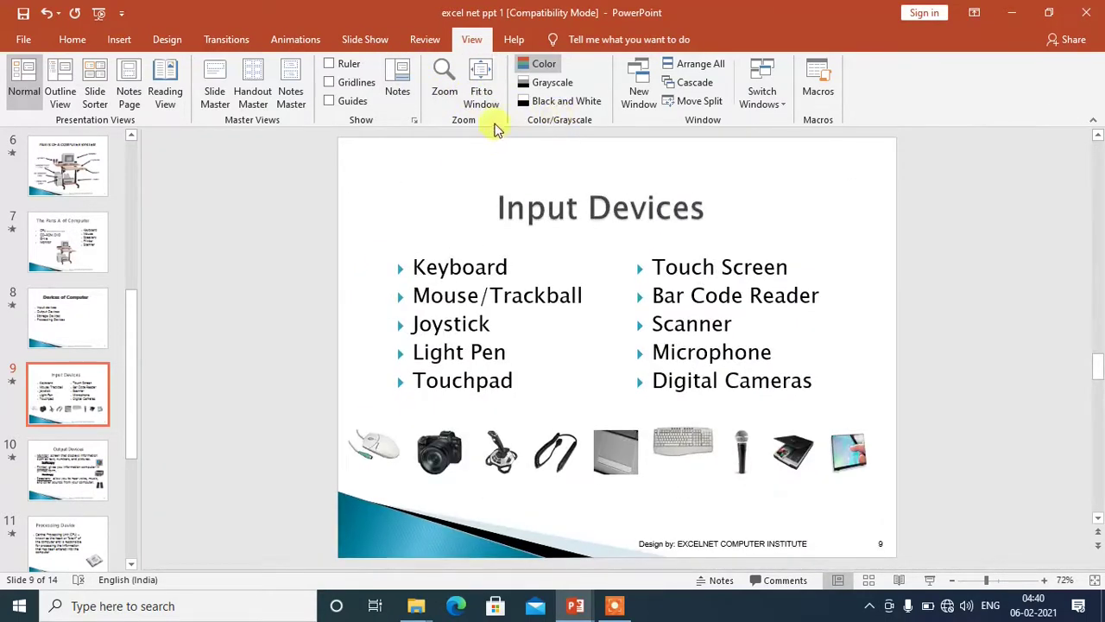
pyautogui.moveTo(982, 586); pyautogui.dragTo(995, 584)
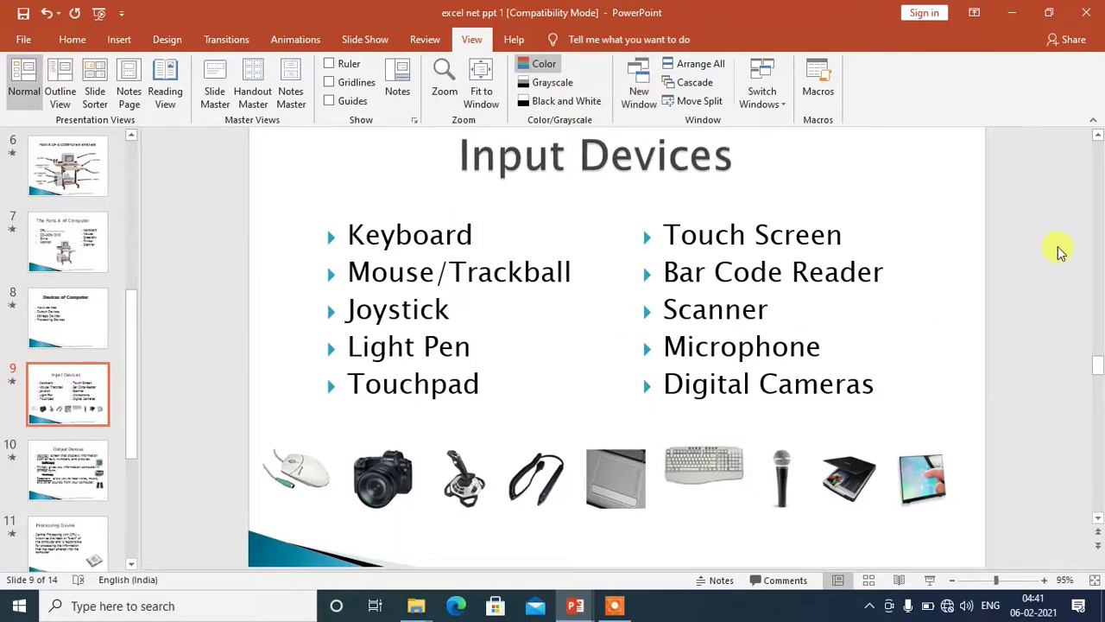
pyautogui.click(1097, 135)
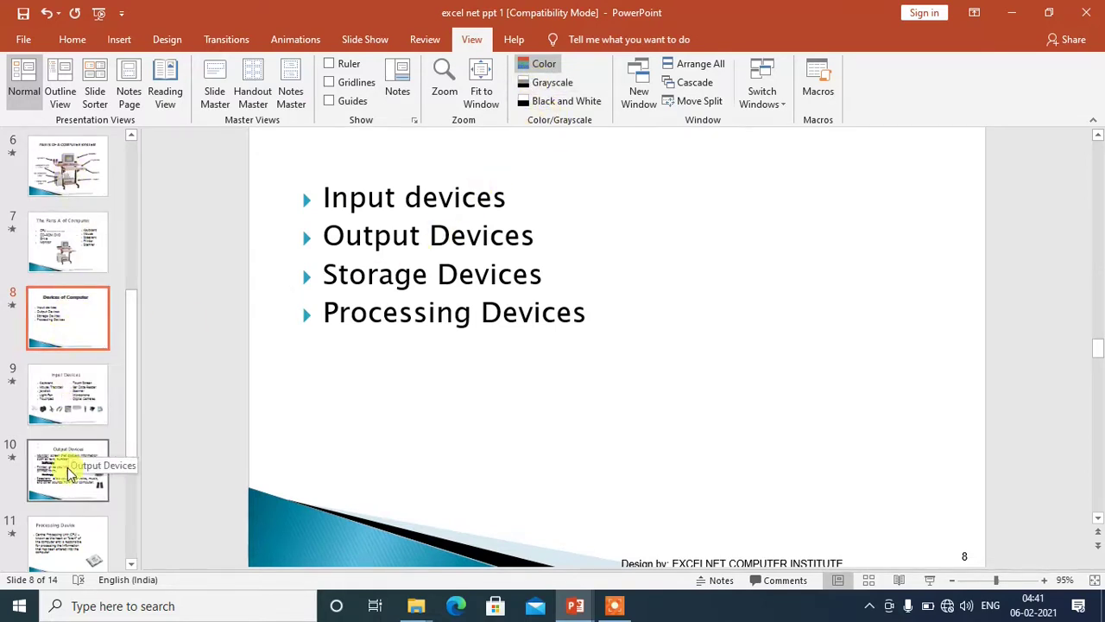
pyautogui.click(70, 392)
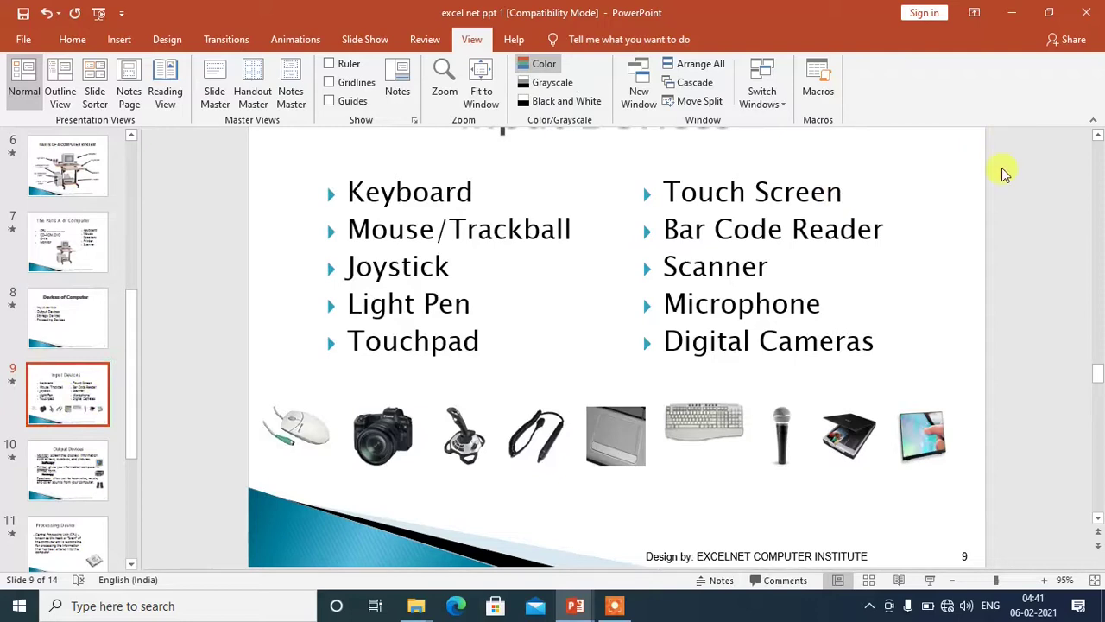
pyautogui.moveTo(993, 586); pyautogui.dragTo(989, 584)
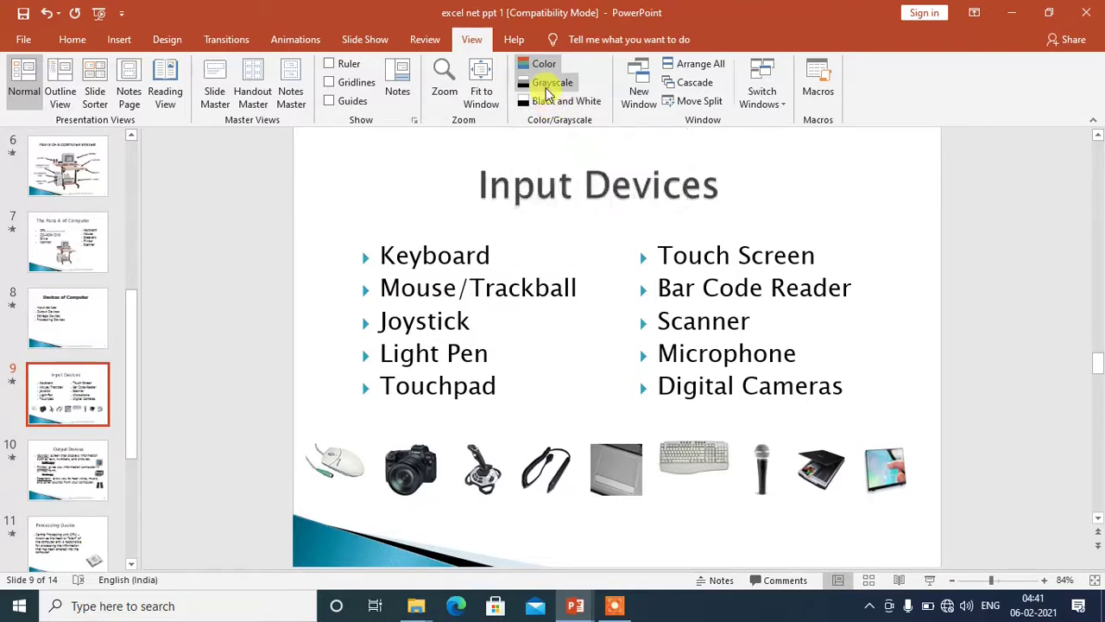
# Step: View slides 8, 7 and 6 in grayscale, then back in colour revisit slides 7 and 8
pyautogui.click(545, 86)
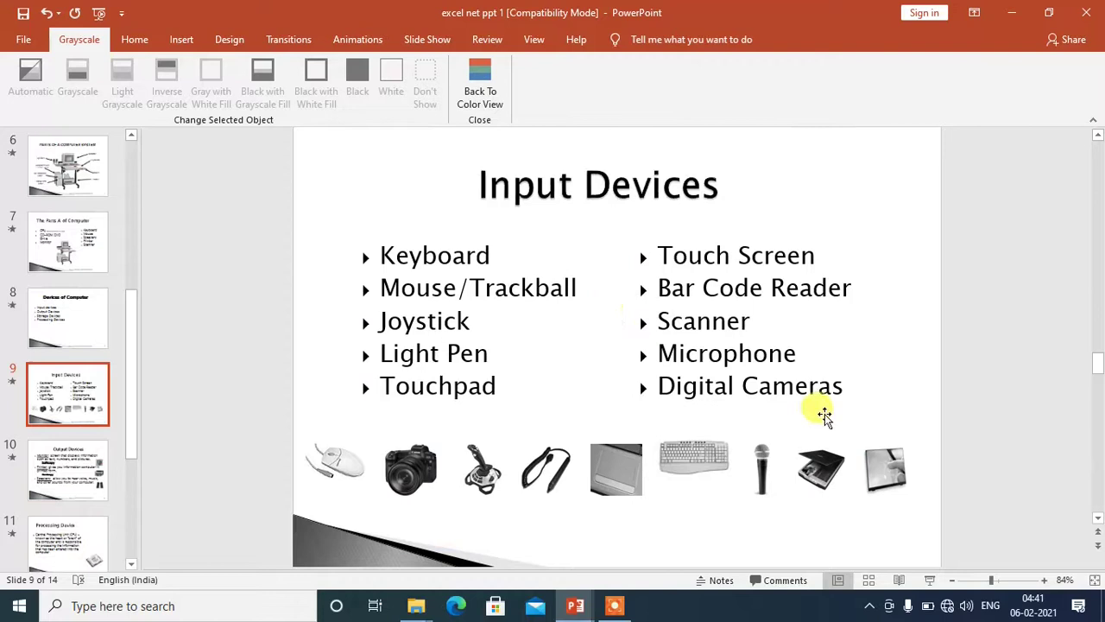
pyautogui.click(76, 317)
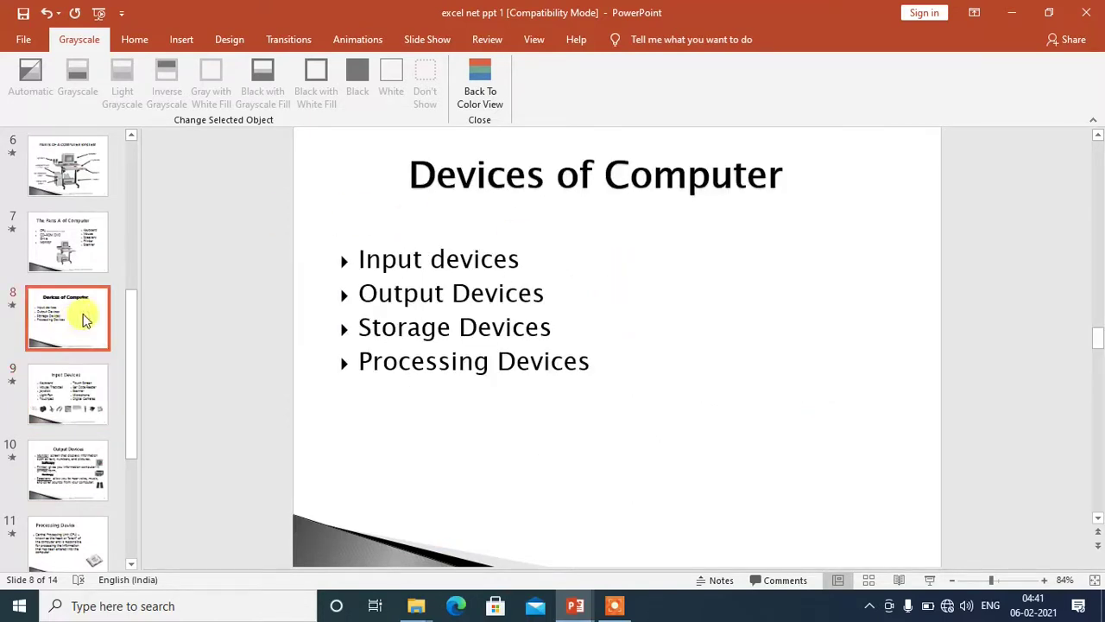
pyautogui.click(79, 224)
pyautogui.click(69, 165)
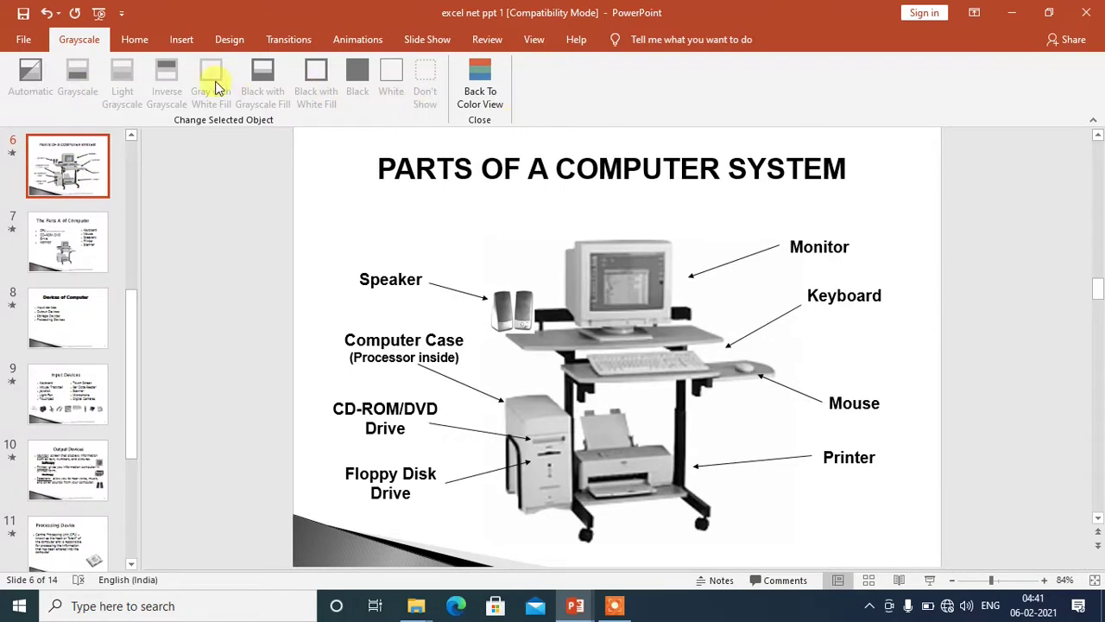
pyautogui.click(489, 95)
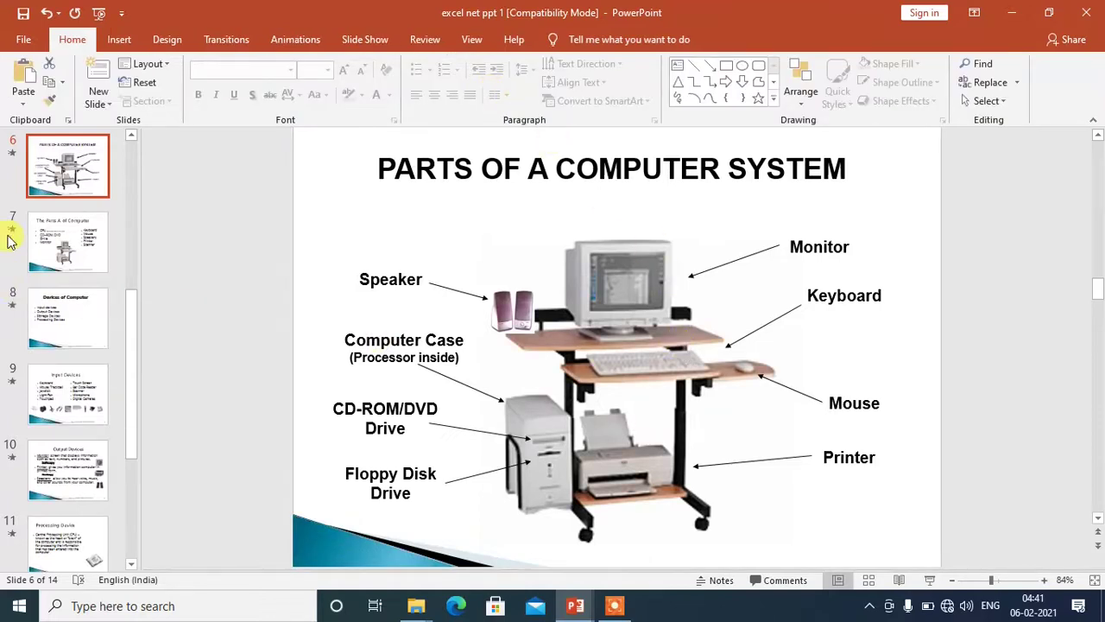
pyautogui.click(35, 232)
pyautogui.click(69, 316)
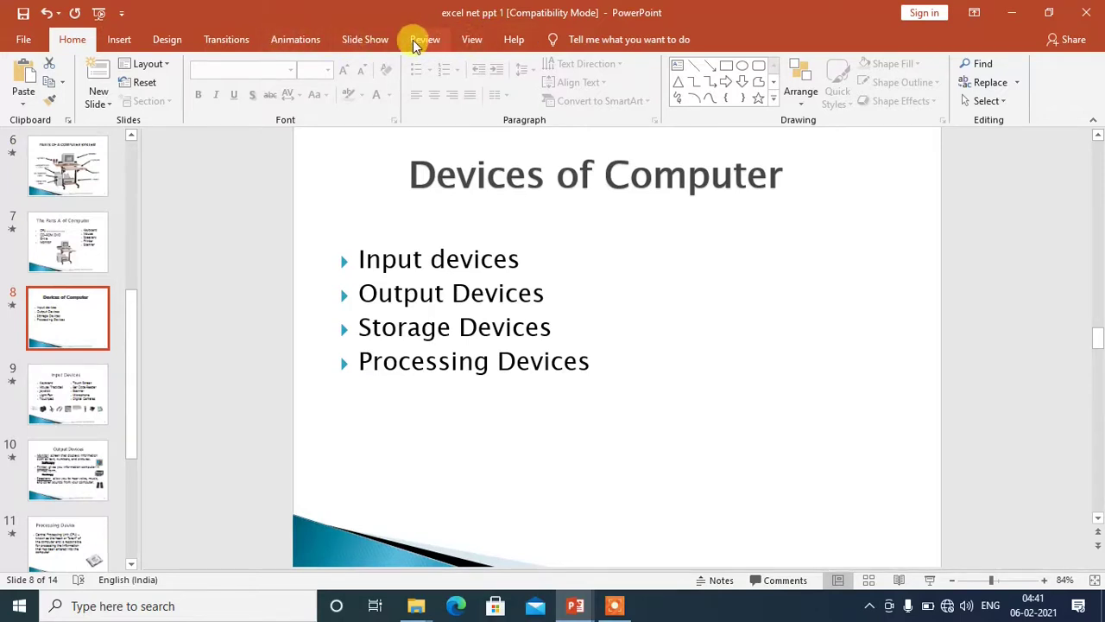
# Step: Repeat grayscale on slides 7 and 6, then restore colour view
pyautogui.click(466, 40)
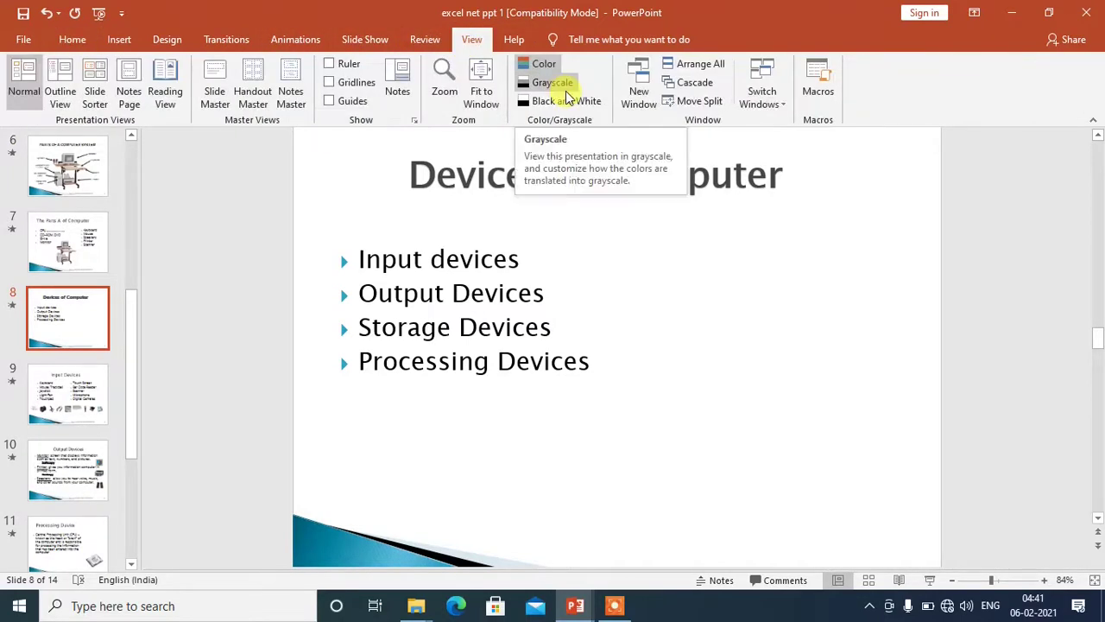
pyautogui.click(557, 87)
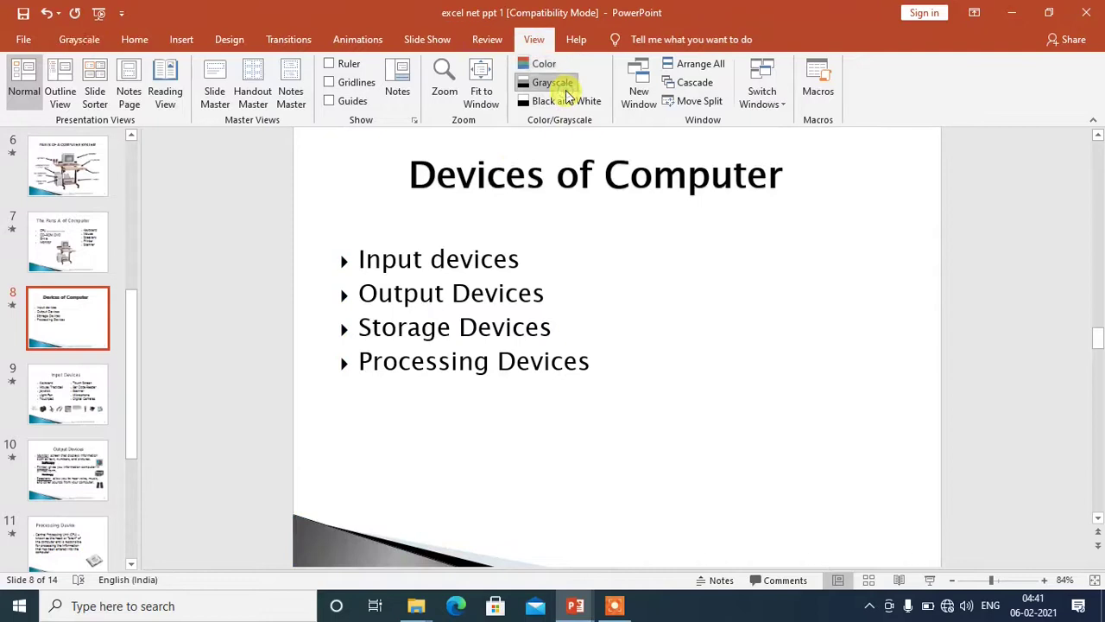
pyautogui.click(63, 242)
pyautogui.click(82, 186)
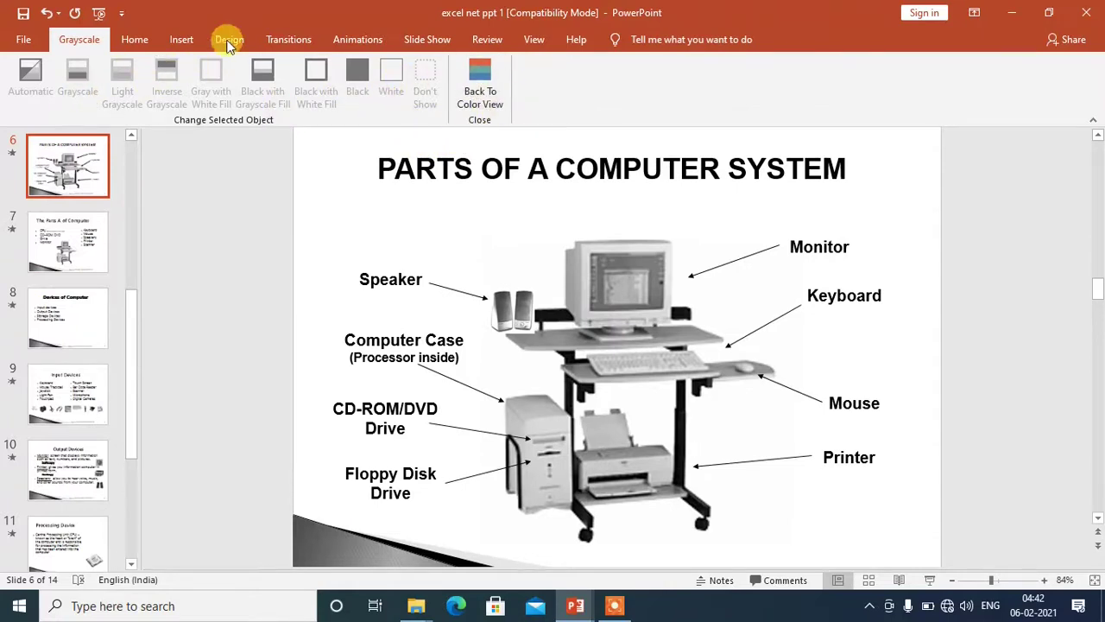
pyautogui.click(492, 90)
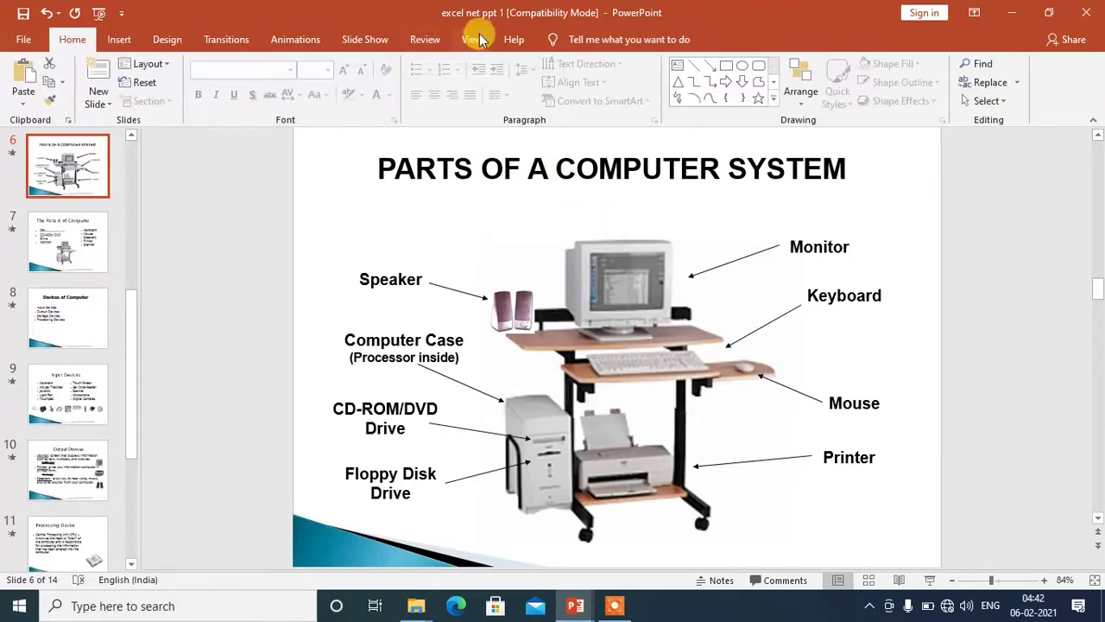
pyautogui.click(472, 43)
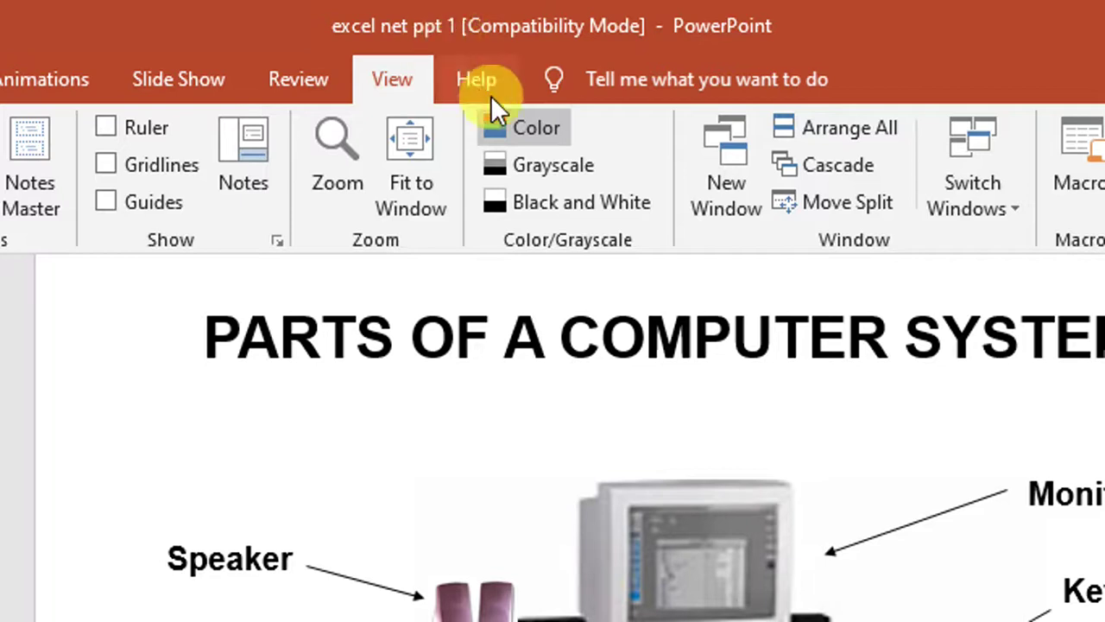
# Step: Open the deck in a second window, then a third window via New Window
pyautogui.click(733, 186)
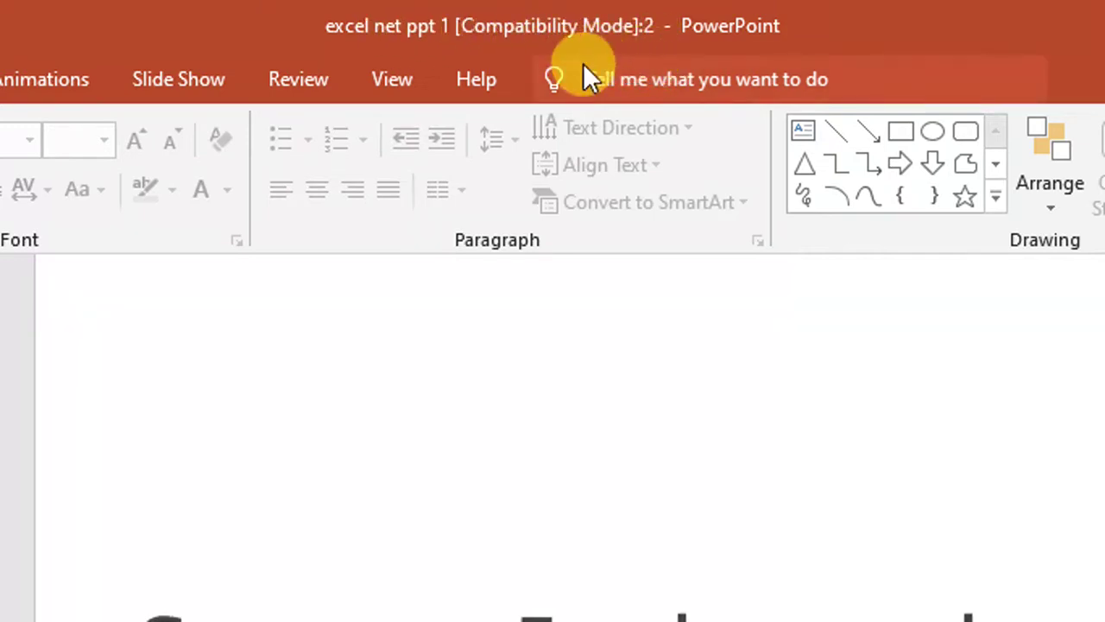
pyautogui.click(411, 75)
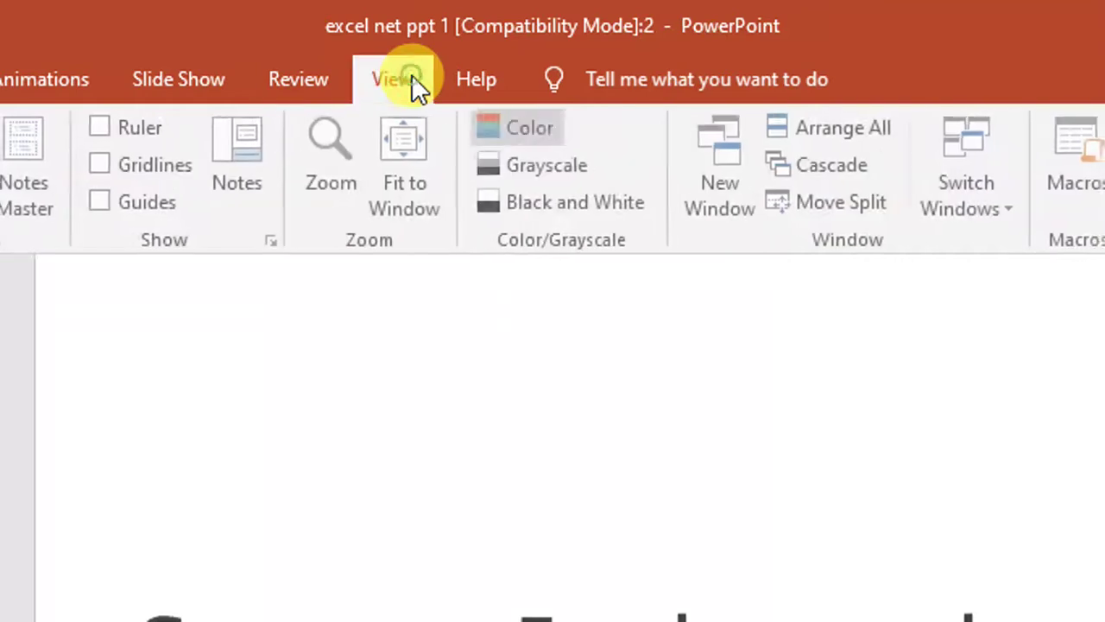
pyautogui.click(720, 168)
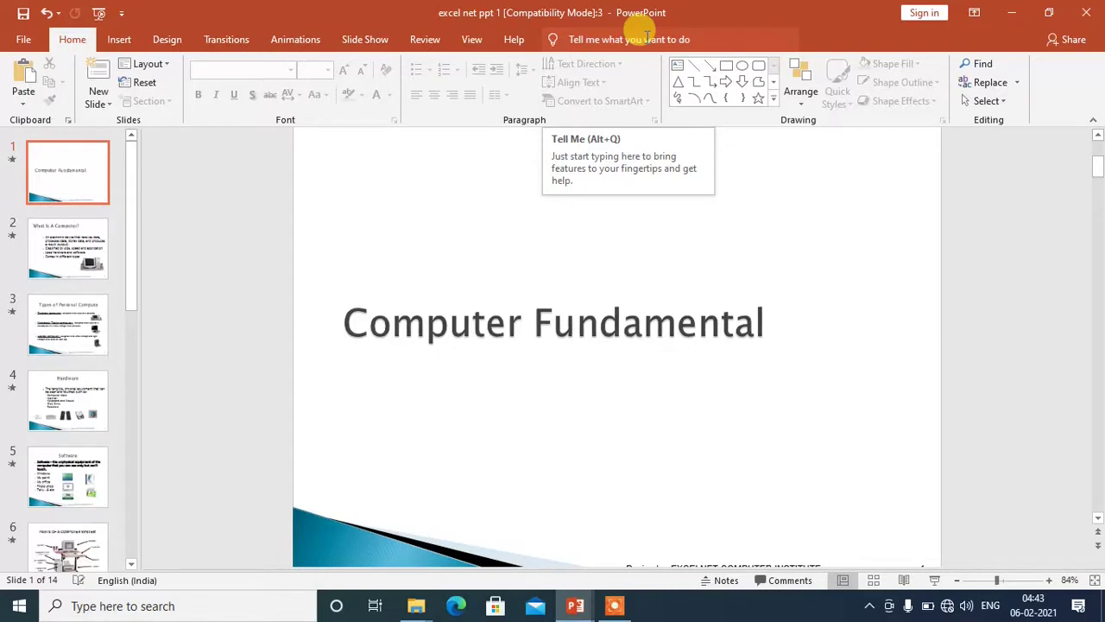
pyautogui.click(469, 41)
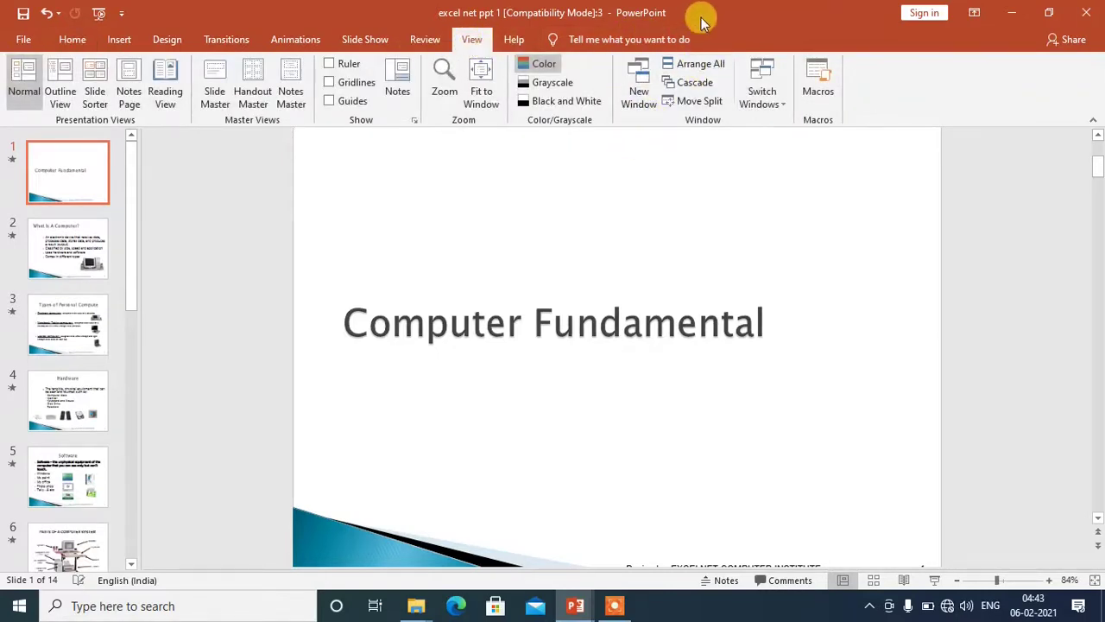
pyautogui.click(696, 68)
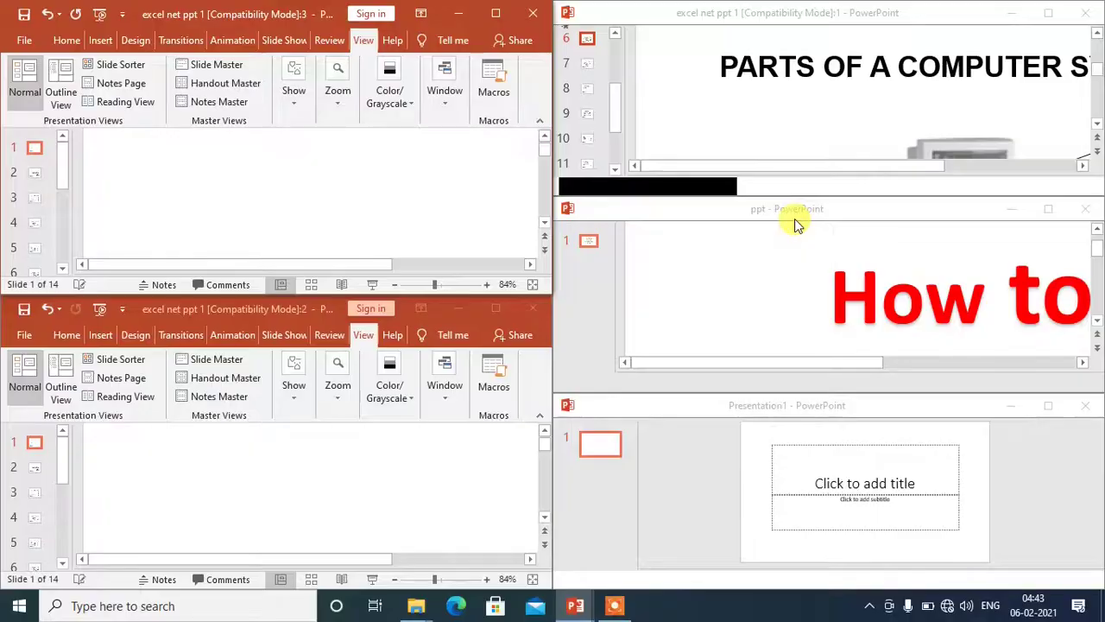
pyautogui.click(501, 15)
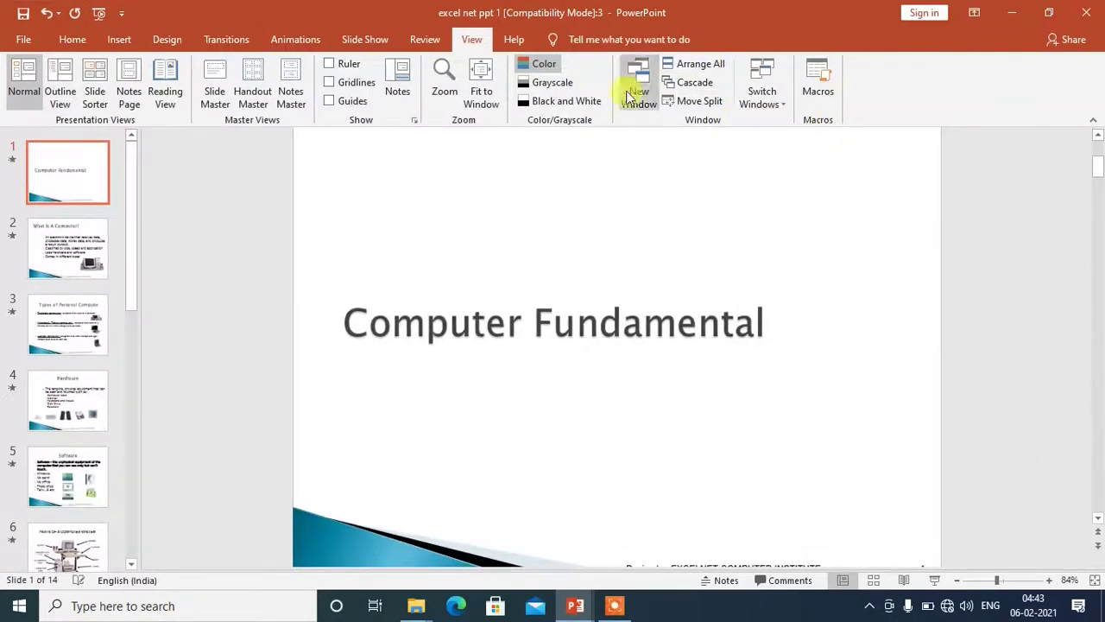
# Step: Cascade the PowerPoint windows and drag the front two apart
pyautogui.click(691, 87)
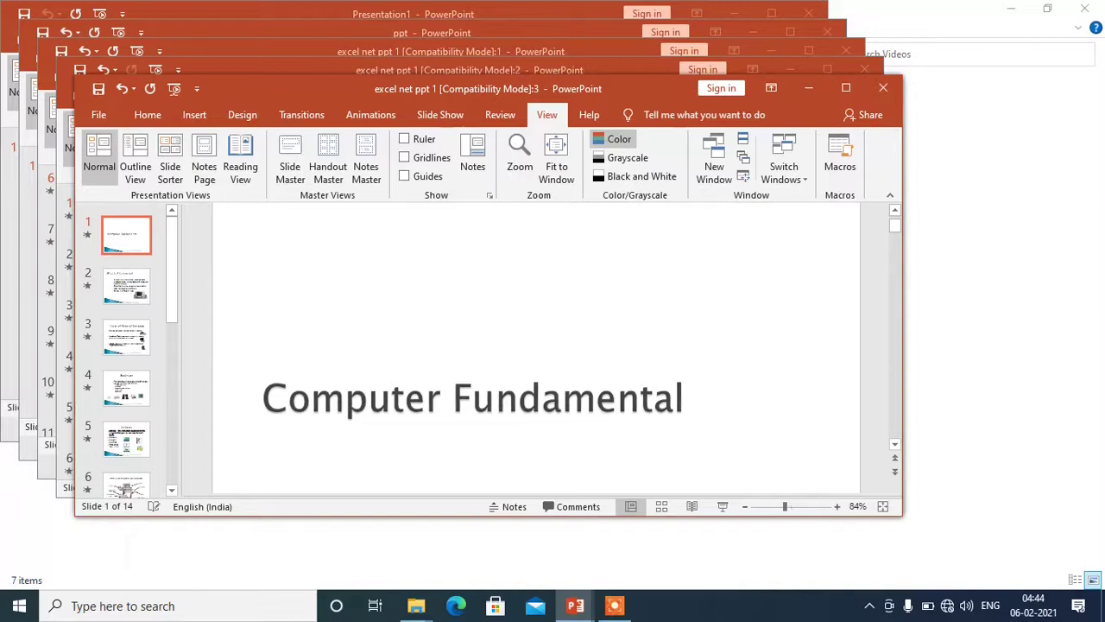
pyautogui.moveTo(347, 94); pyautogui.dragTo(387, 191)
pyautogui.moveTo(367, 72)
pyautogui.mouseDown()
pyautogui.moveTo(397, 130)
pyautogui.moveTo(471, 131)
pyautogui.moveTo(449, 142)
pyautogui.mouseUp()
# Step: Bring windows 1 and 2 forward, maximize window 2 and move to slide 2
pyautogui.click(406, 52)
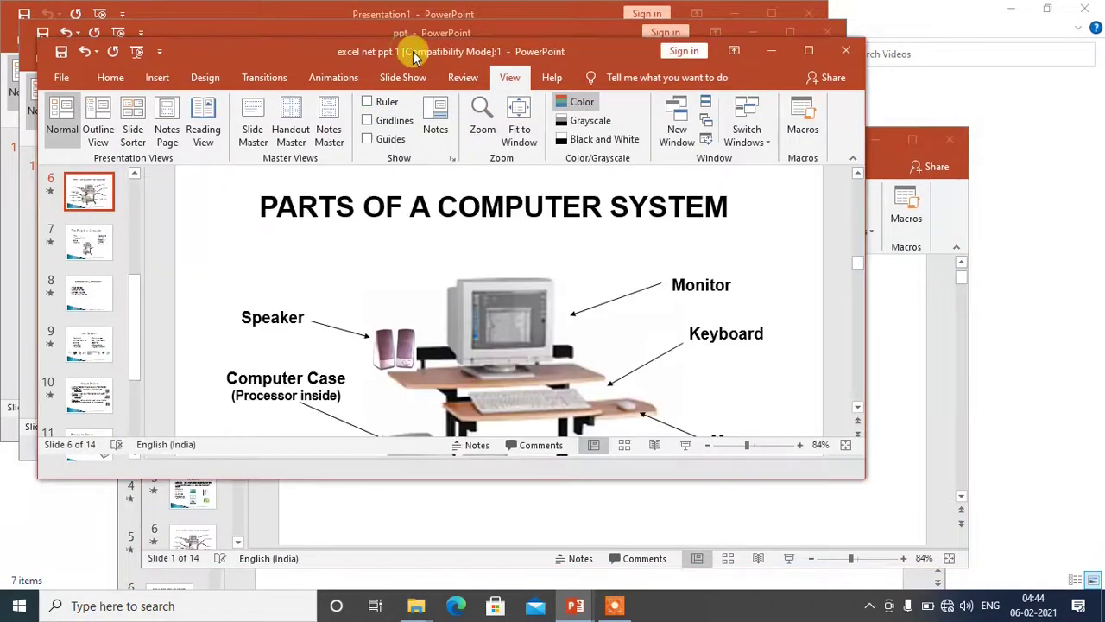
pyautogui.click(927, 339)
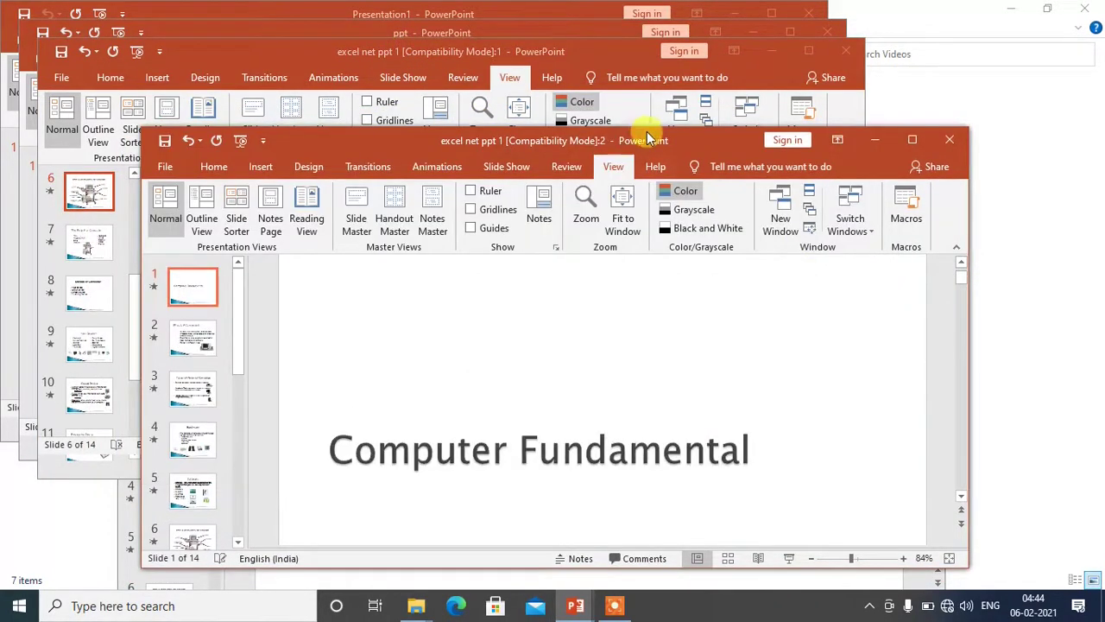
pyautogui.click(910, 139)
pyautogui.scroll(-1, 665, 158)
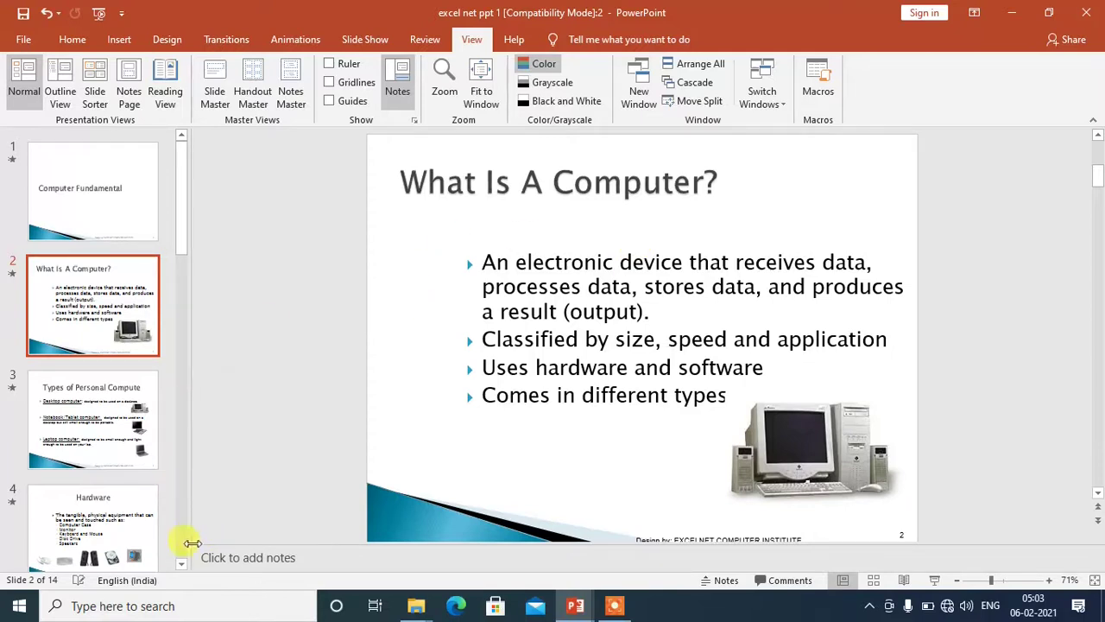
# Step: Resize the notes area and thumbnail pane, widening thumbnails to double width then back to normal
pyautogui.moveTo(211, 542); pyautogui.dragTo(251, 531)
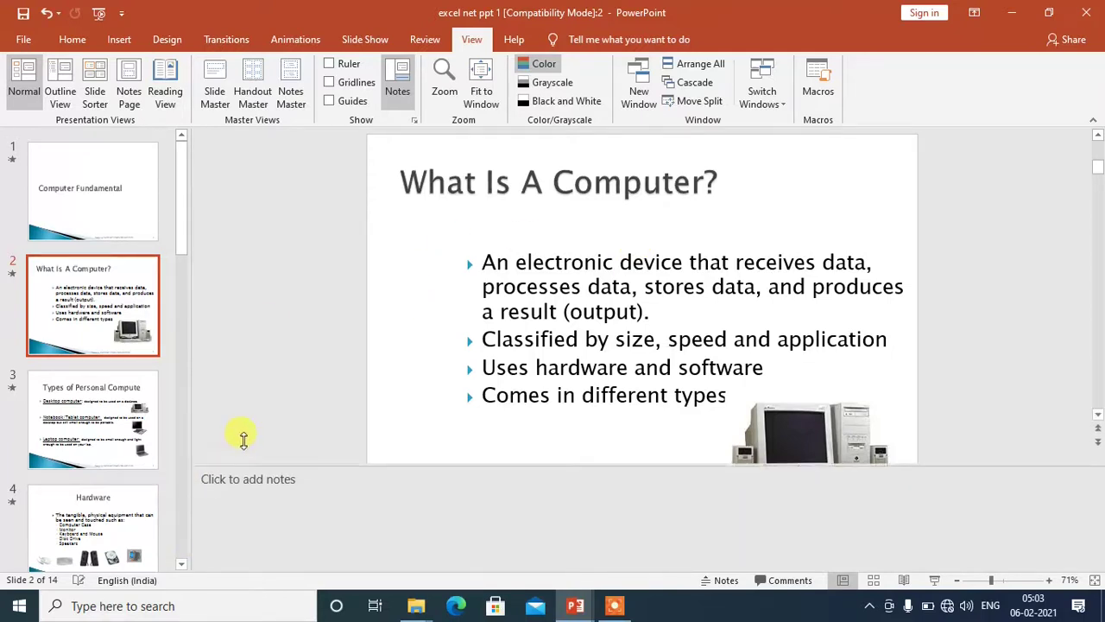
pyautogui.moveTo(185, 493)
pyautogui.mouseDown()
pyautogui.moveTo(297, 508)
pyautogui.moveTo(177, 529)
pyautogui.moveTo(173, 546)
pyautogui.mouseUp()
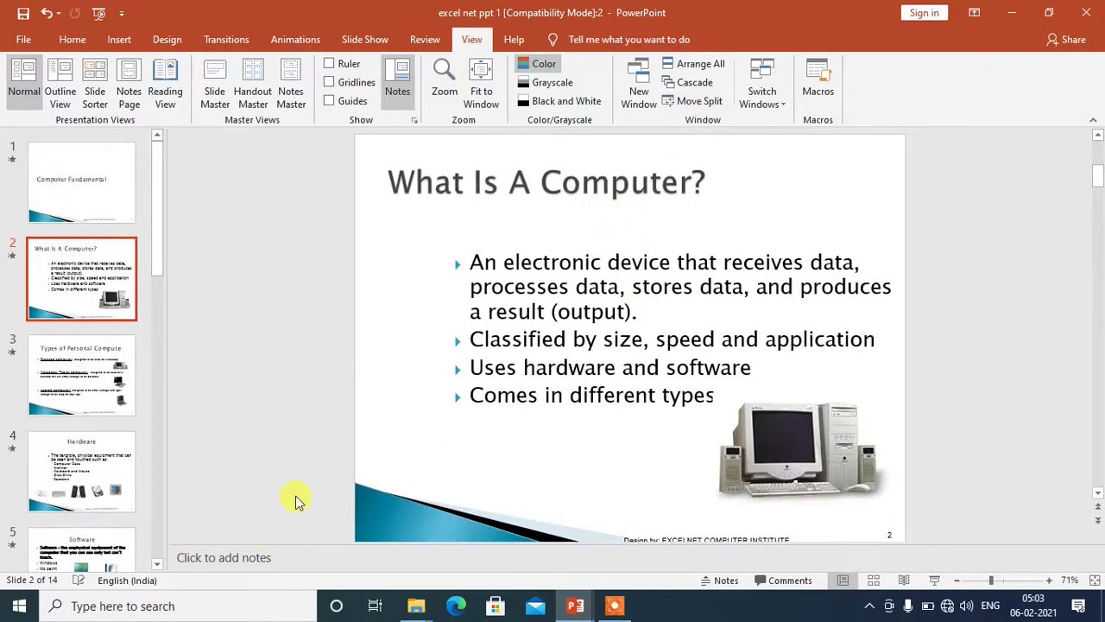
pyautogui.click(691, 104)
pyautogui.moveTo(166, 525); pyautogui.dragTo(580, 584)
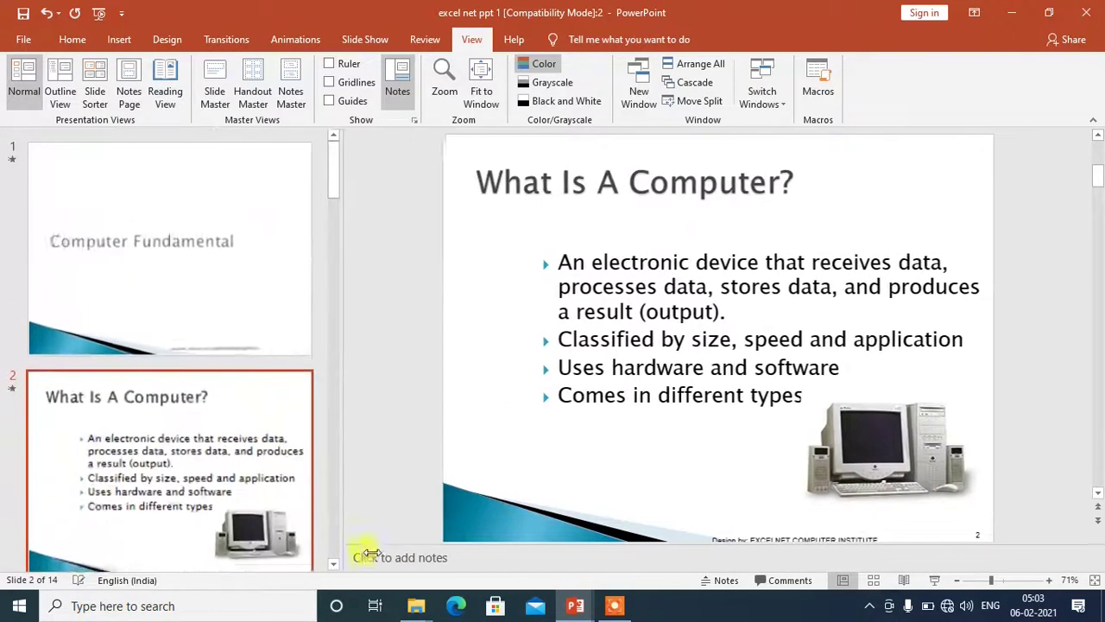
pyautogui.scroll(-3, 284, 427)
pyautogui.scroll(2, 284, 428)
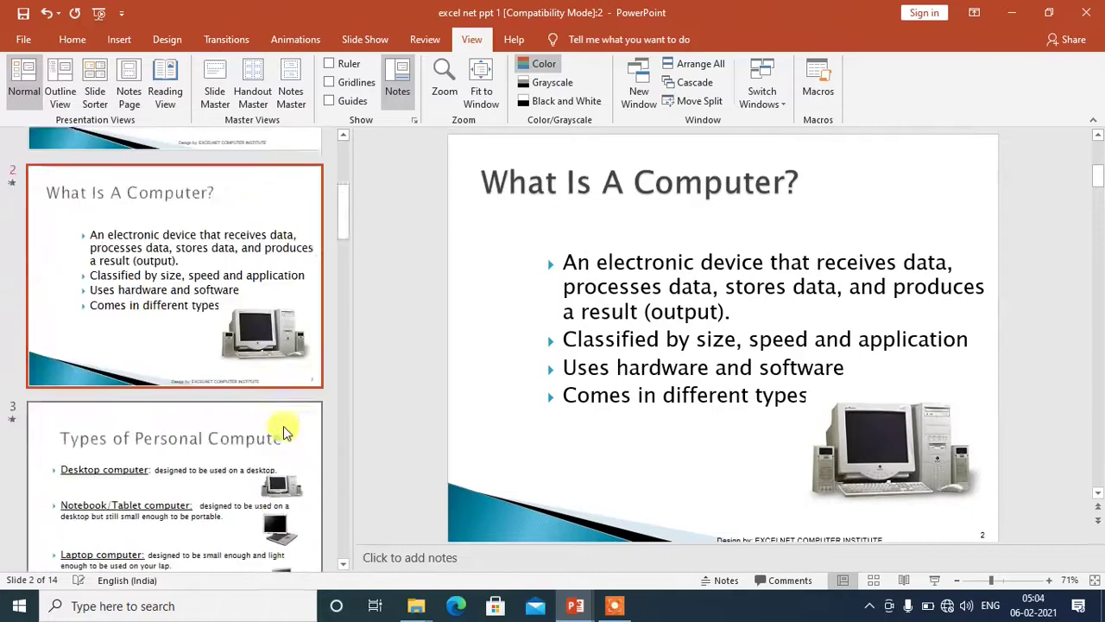
pyautogui.moveTo(353, 492)
pyautogui.mouseDown()
pyautogui.moveTo(172, 484)
pyautogui.moveTo(190, 483)
pyautogui.mouseUp()
pyautogui.moveTo(250, 541)
pyautogui.mouseDown()
pyautogui.moveTo(291, 510)
pyautogui.moveTo(296, 543)
pyautogui.mouseUp()
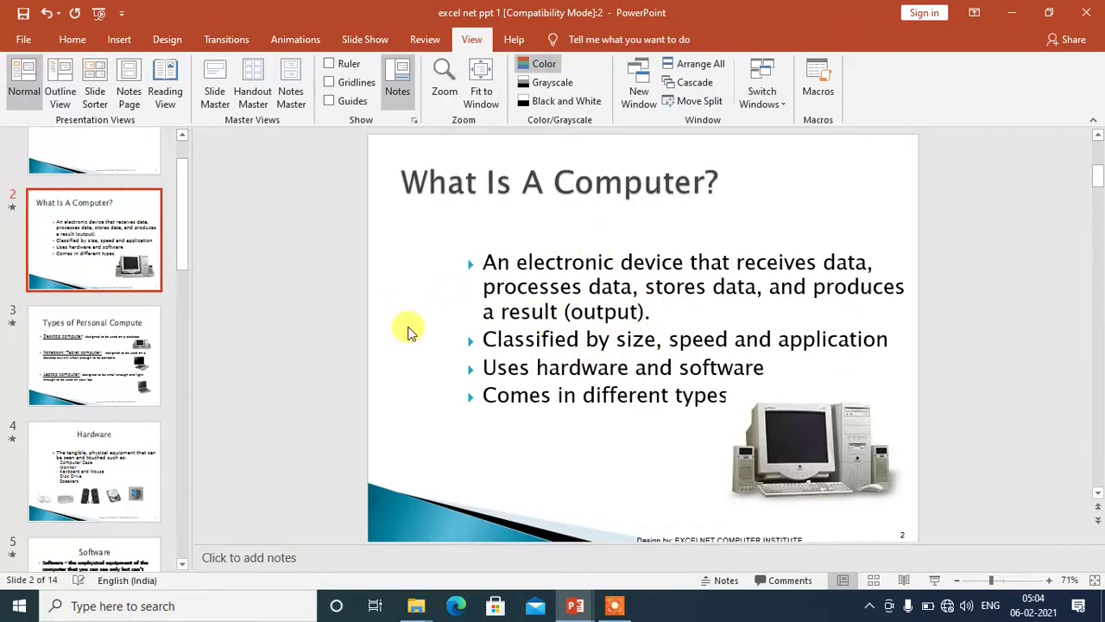
# Step: Use Move Split, then widen the thumbnail pane for larger thumbnails
pyautogui.click(713, 104)
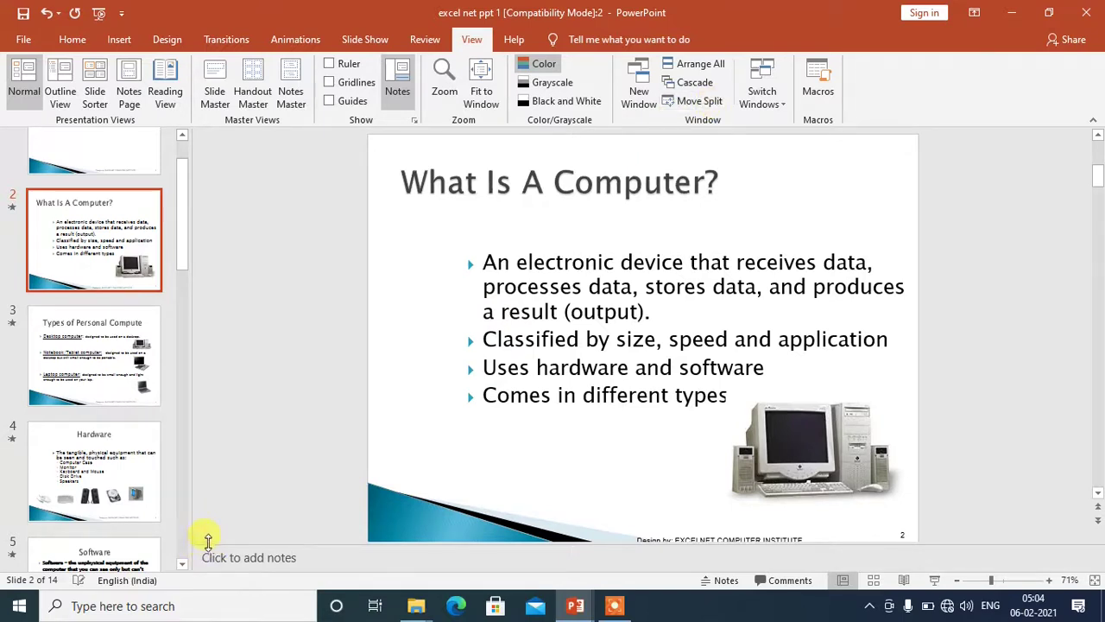
pyautogui.click(247, 538)
pyautogui.moveTo(195, 522); pyautogui.dragTo(218, 521)
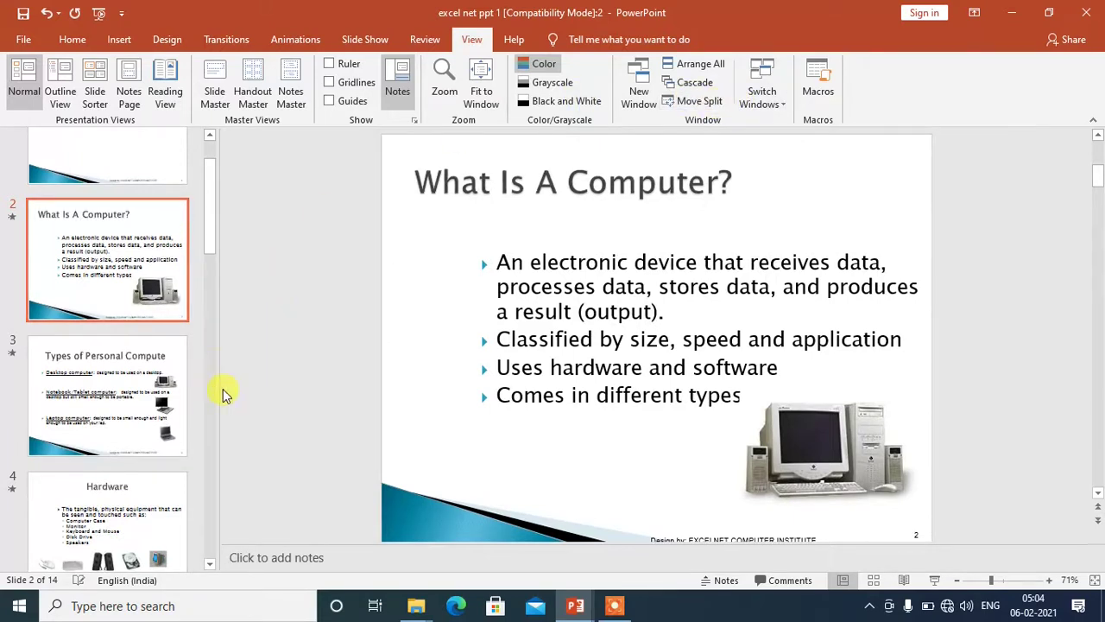
pyautogui.moveTo(219, 389)
pyautogui.mouseDown()
pyautogui.moveTo(99, 420)
pyautogui.moveTo(277, 446)
pyautogui.mouseUp()
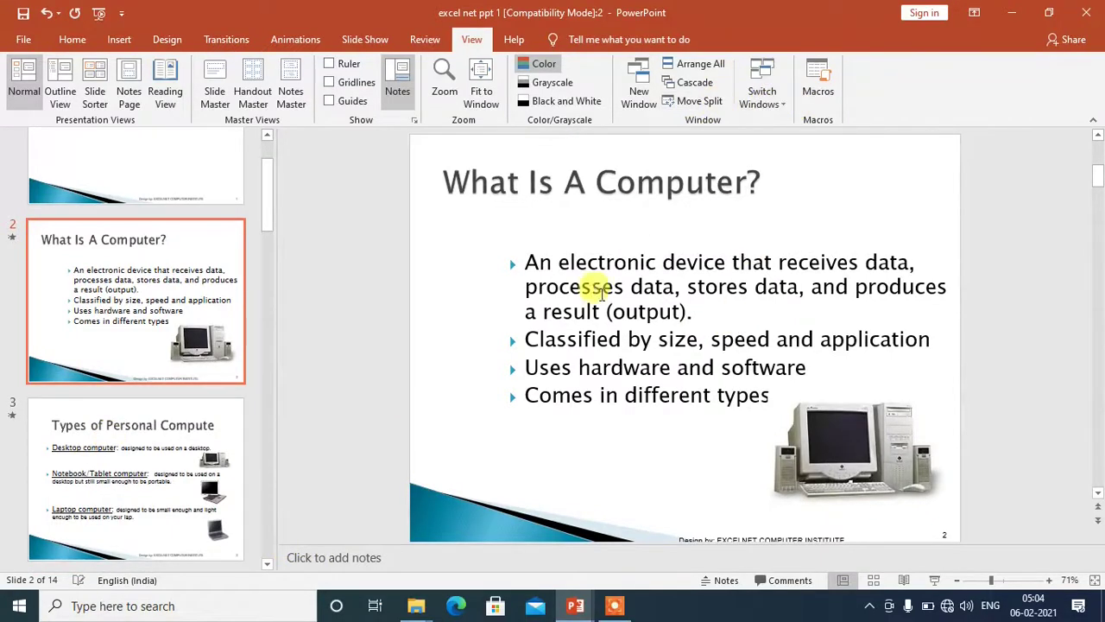
pyautogui.moveTo(575, 605)
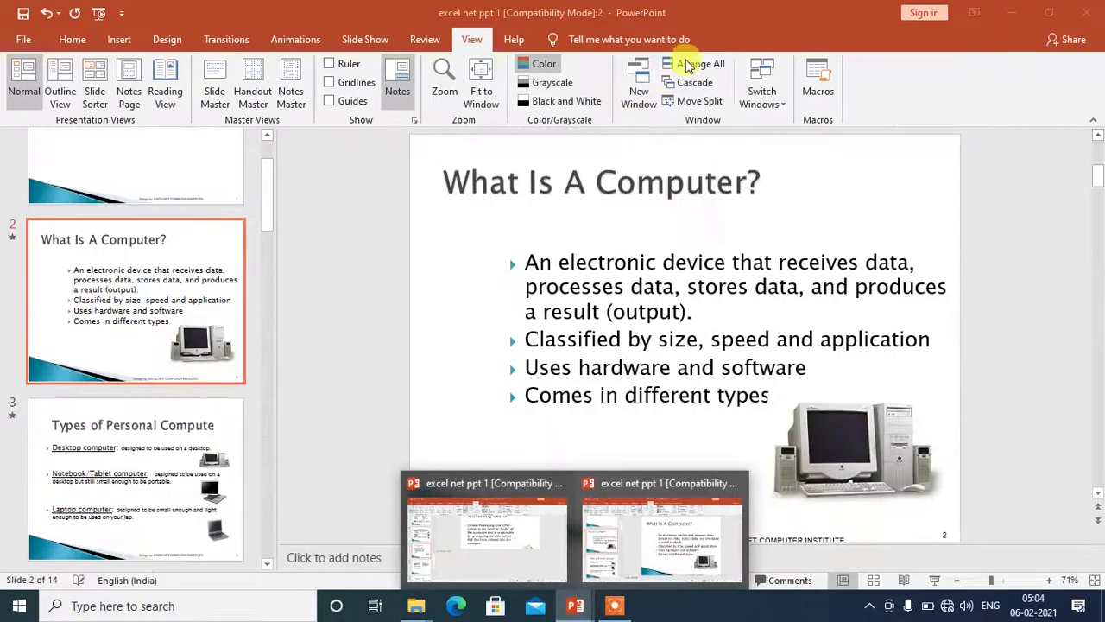
# Step: Open a third window of the deck with New Window
pyautogui.click(777, 102)
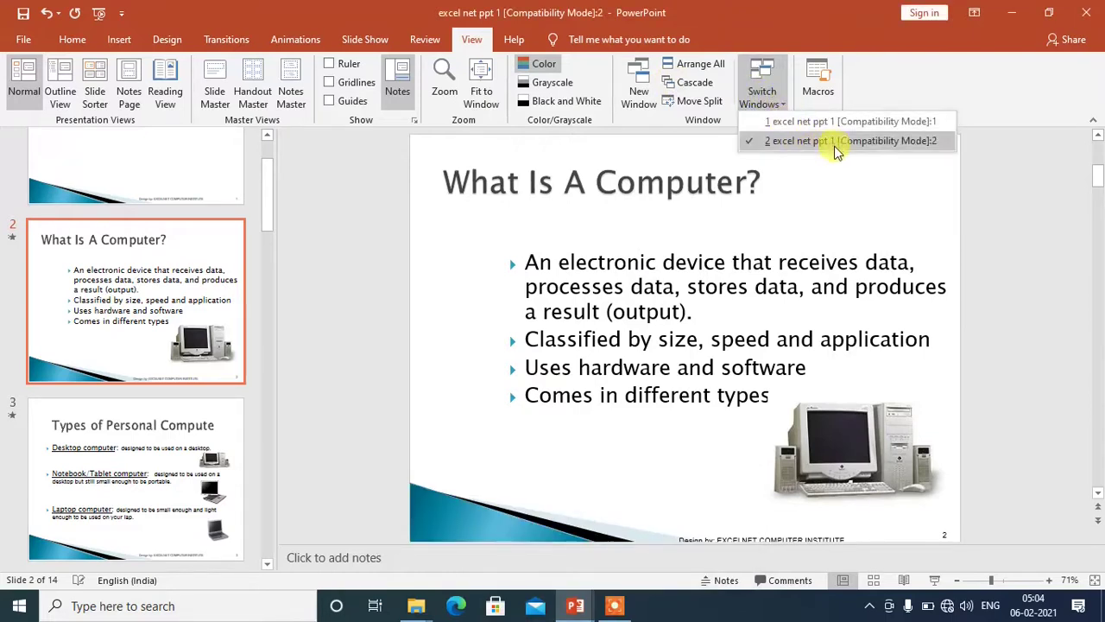
pyautogui.click(635, 88)
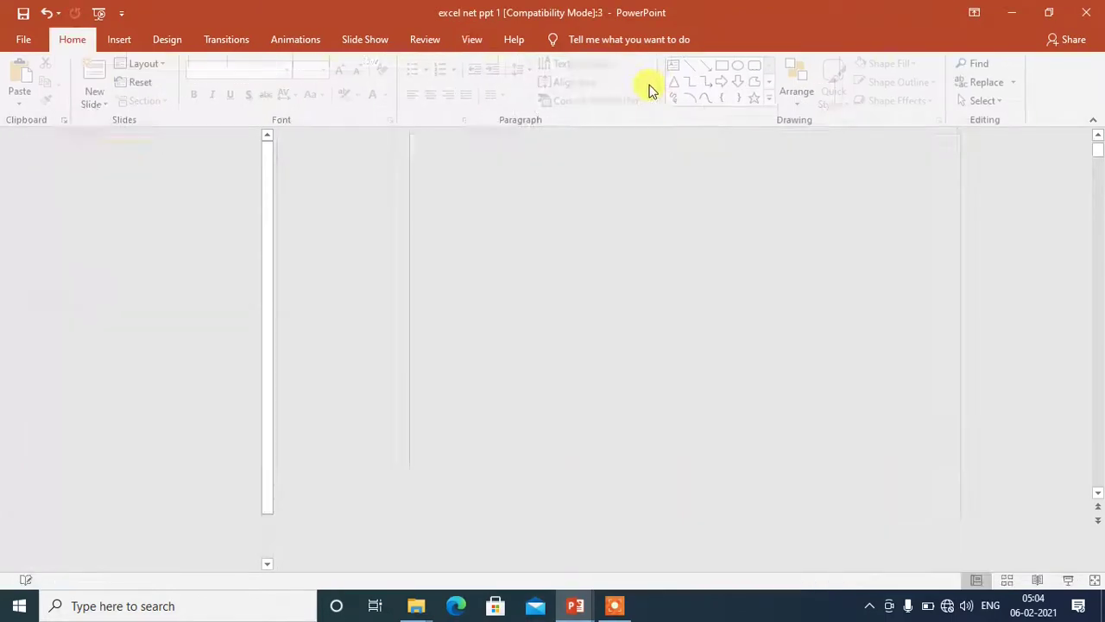
pyautogui.click(472, 40)
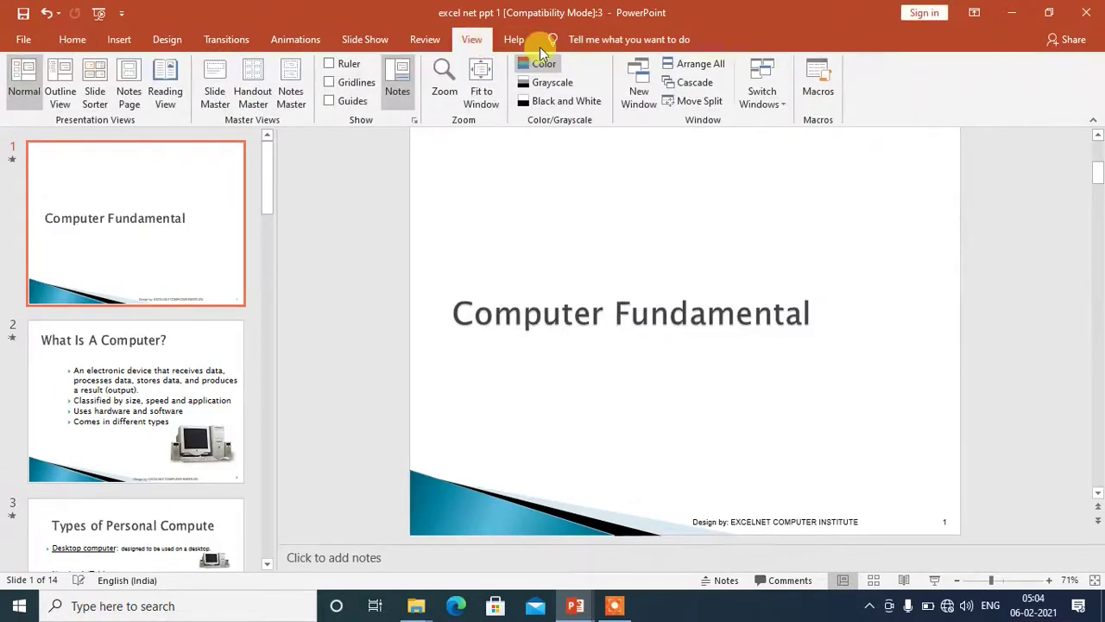
pyautogui.click(783, 101)
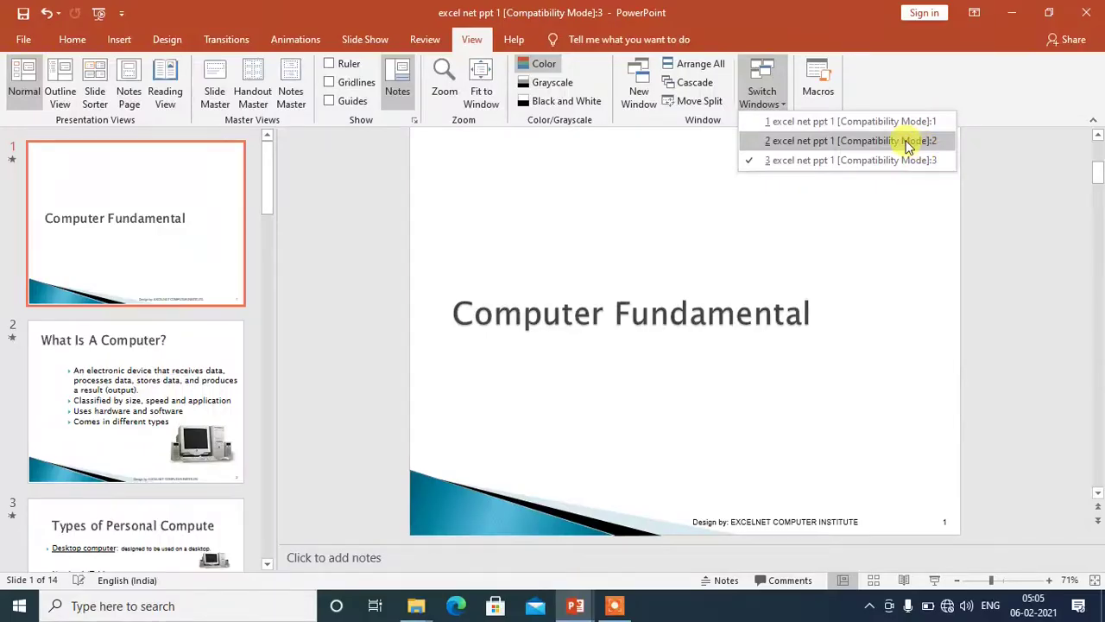
# Step: Switch to windows 2, 1 and then 3, leaving window 3 in front
pyautogui.click(907, 147)
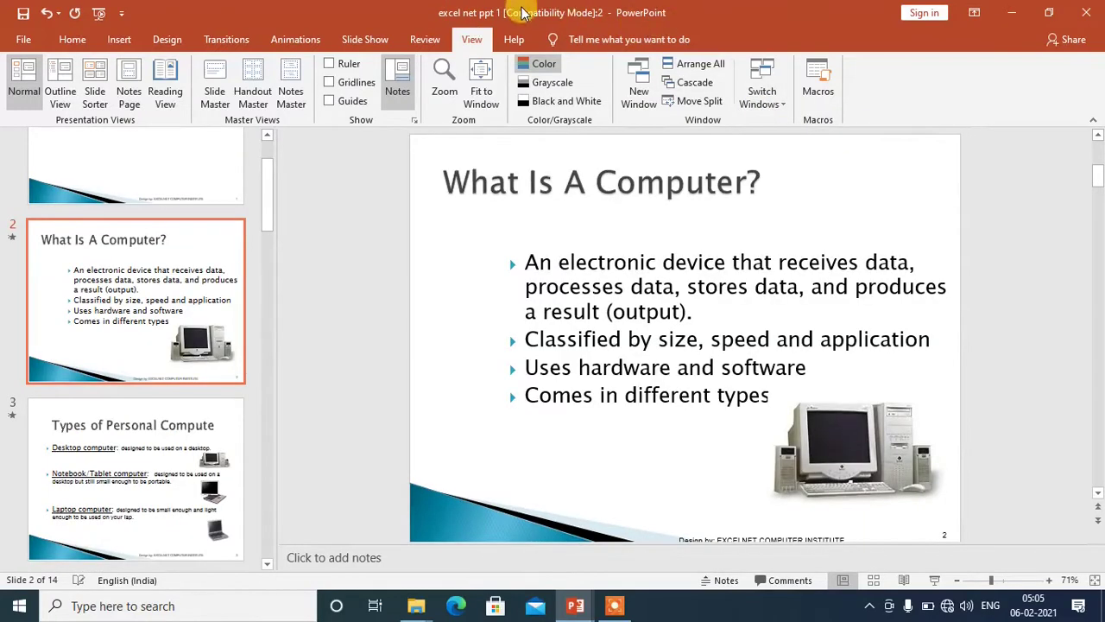
pyautogui.click(782, 103)
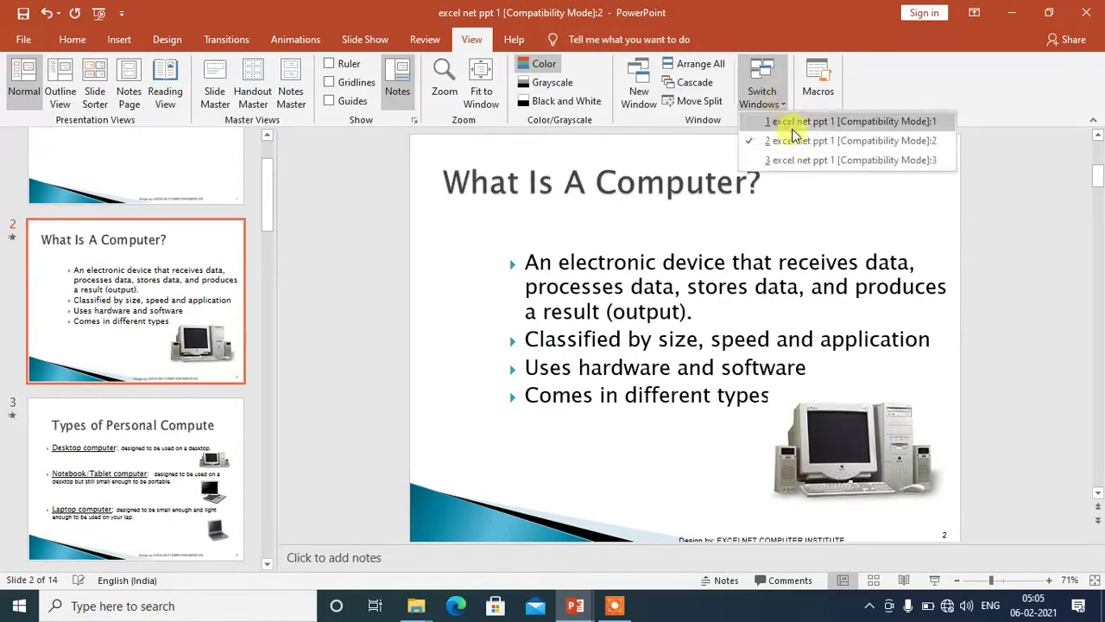
pyautogui.click(838, 119)
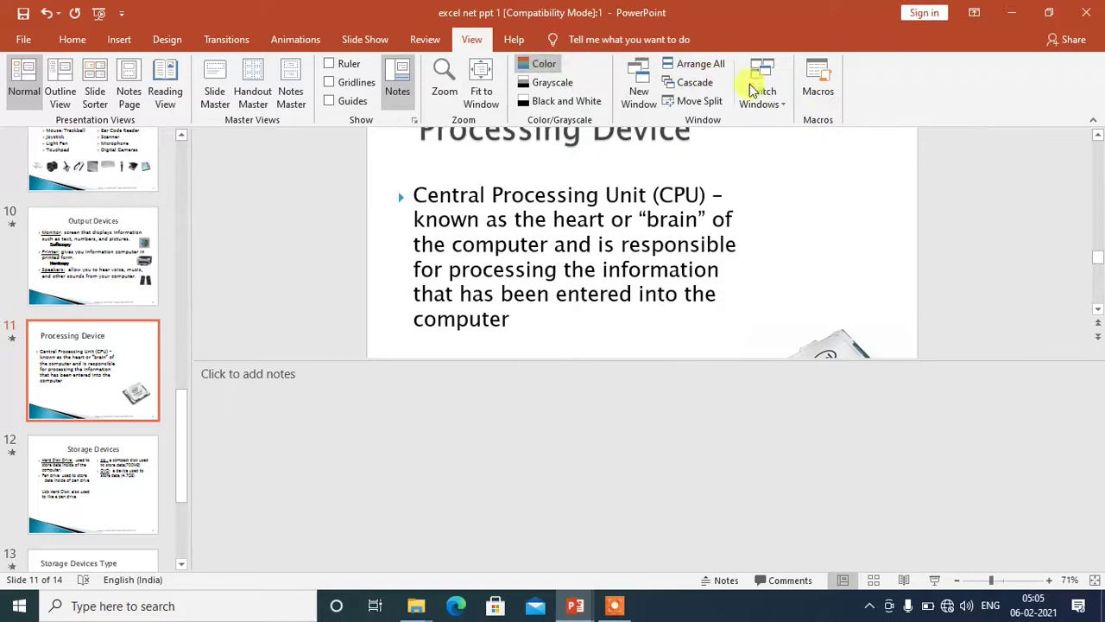
pyautogui.click(777, 101)
pyautogui.click(867, 162)
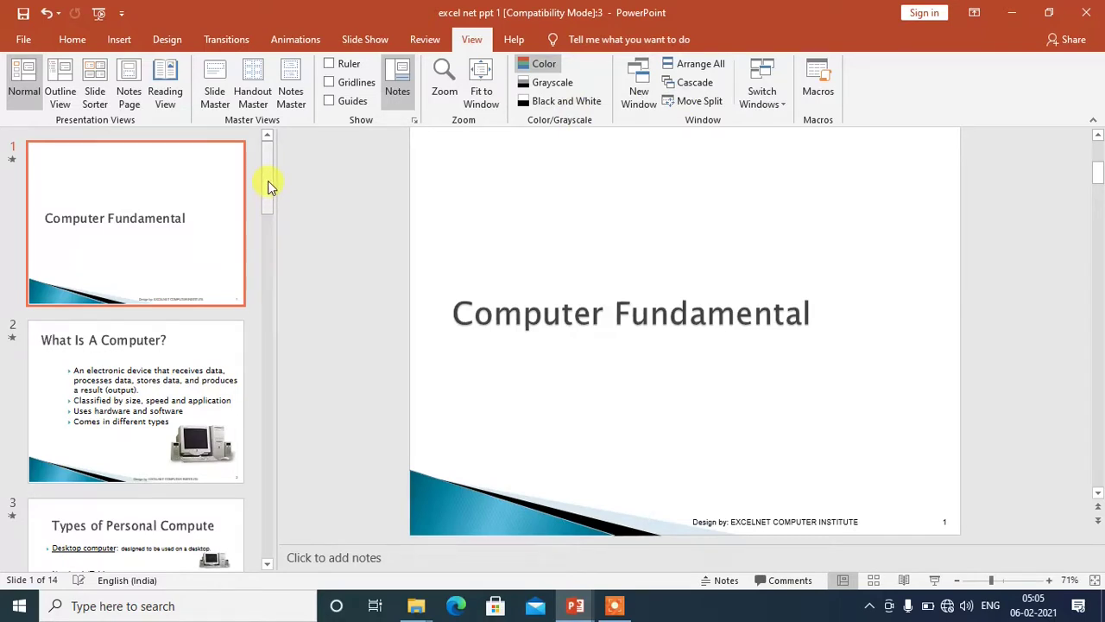
pyautogui.moveTo(268, 181); pyautogui.dragTo(266, 251)
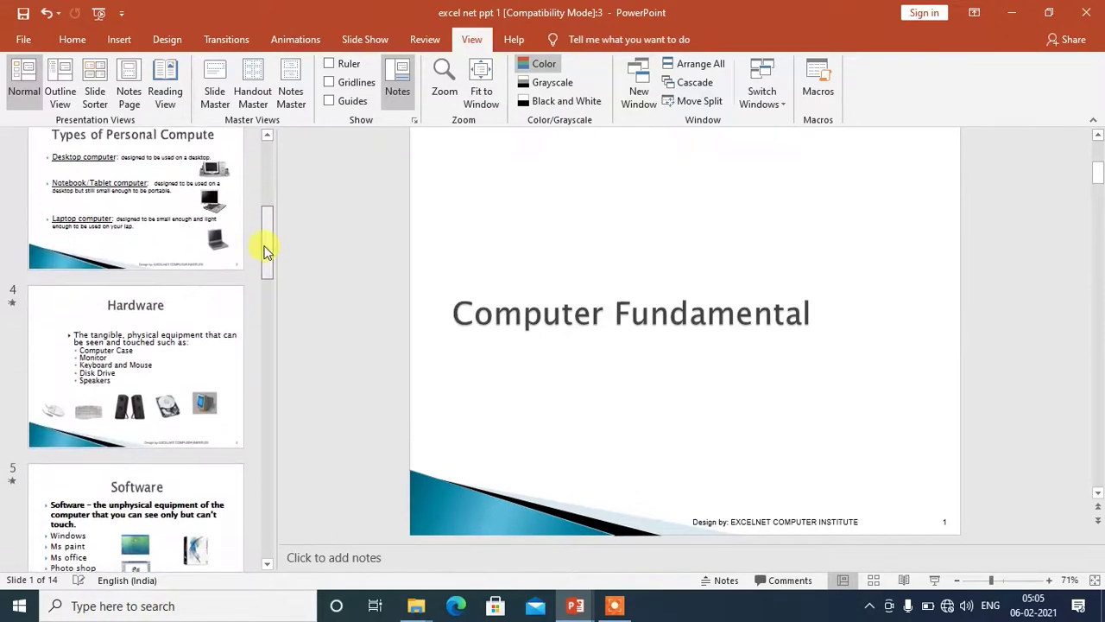
pyautogui.click(763, 95)
pyautogui.click(802, 211)
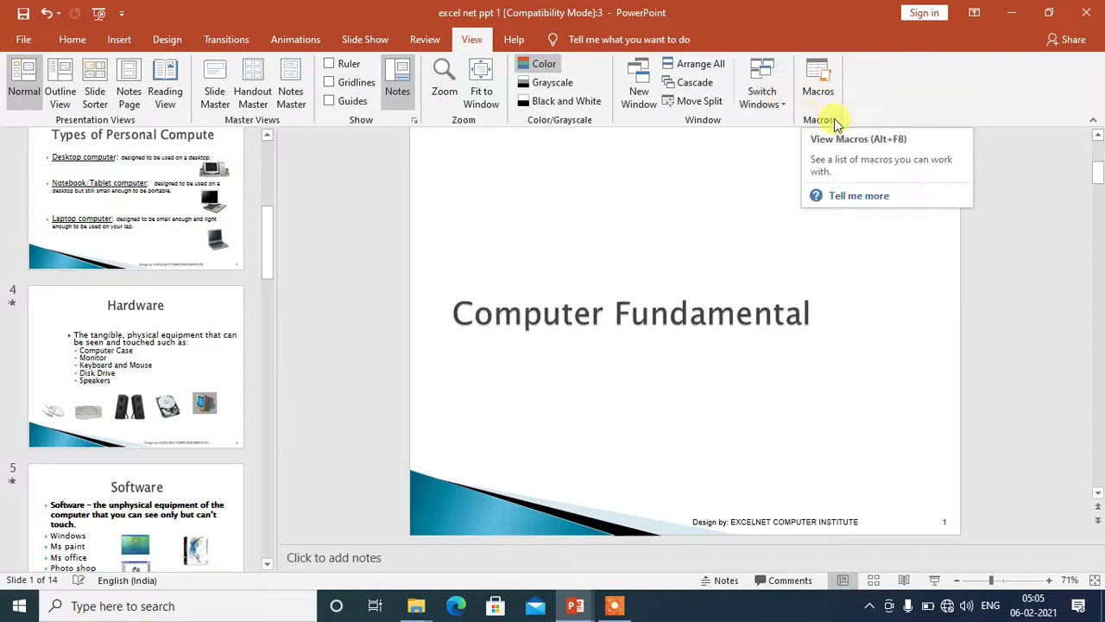
# Step: Create a new empty macro named bbb in Module1 below Sub abc()
pyautogui.click(827, 89)
pyautogui.write('bbb')
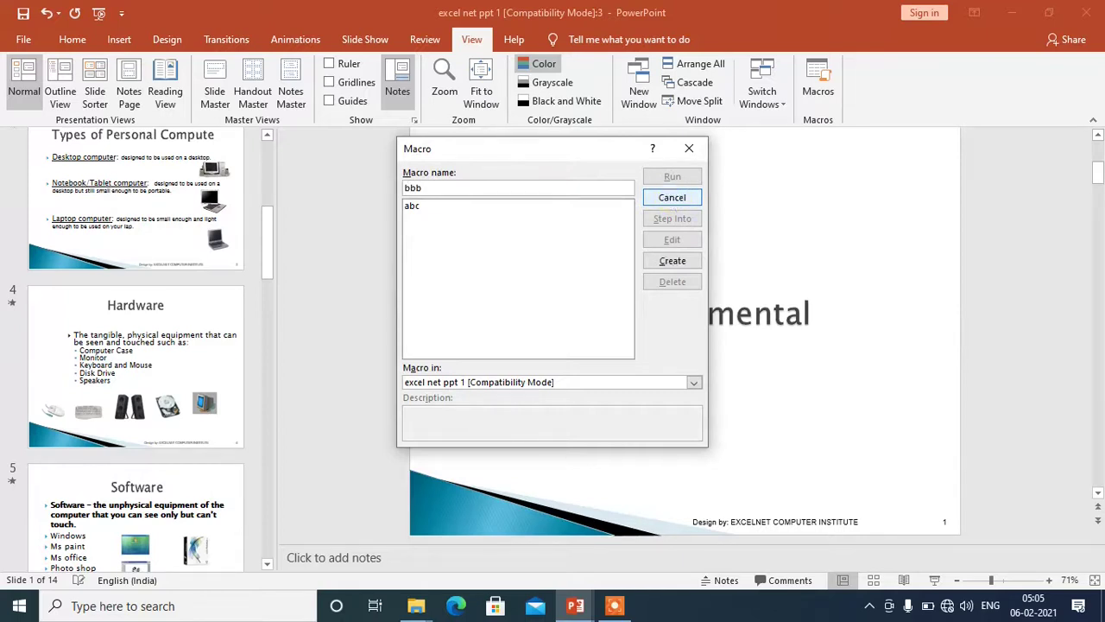
pyautogui.click(679, 263)
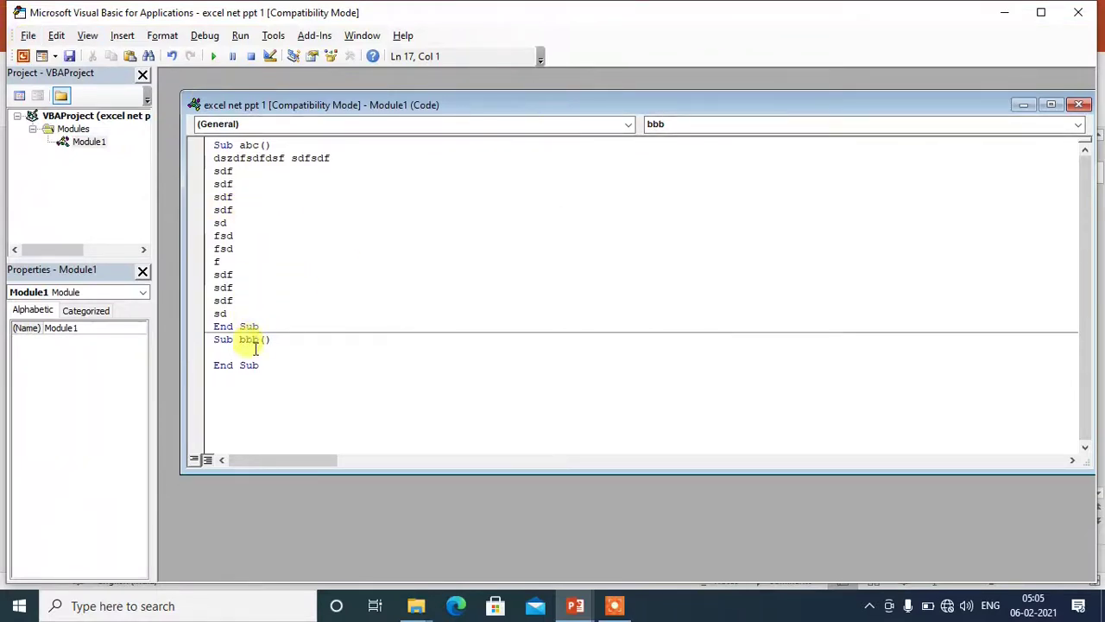
pyautogui.click(583, 112)
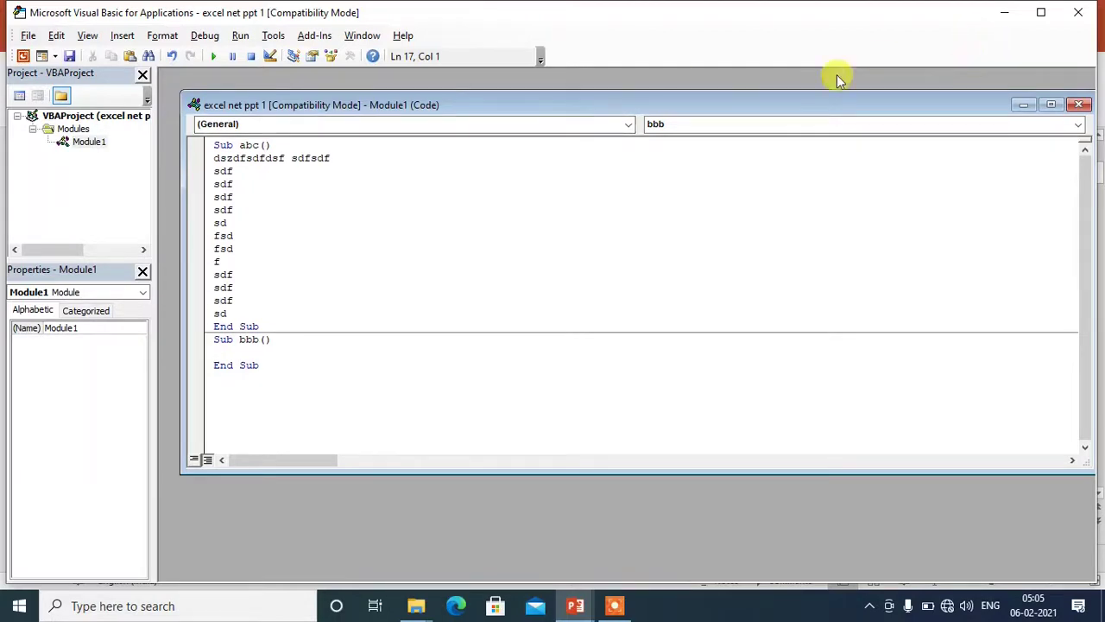
pyautogui.click(1078, 104)
# Step: Leave the VBA editor, scroll up to slide 10 'Output Devices', and hide the notes pane
pyautogui.click(1079, 12)
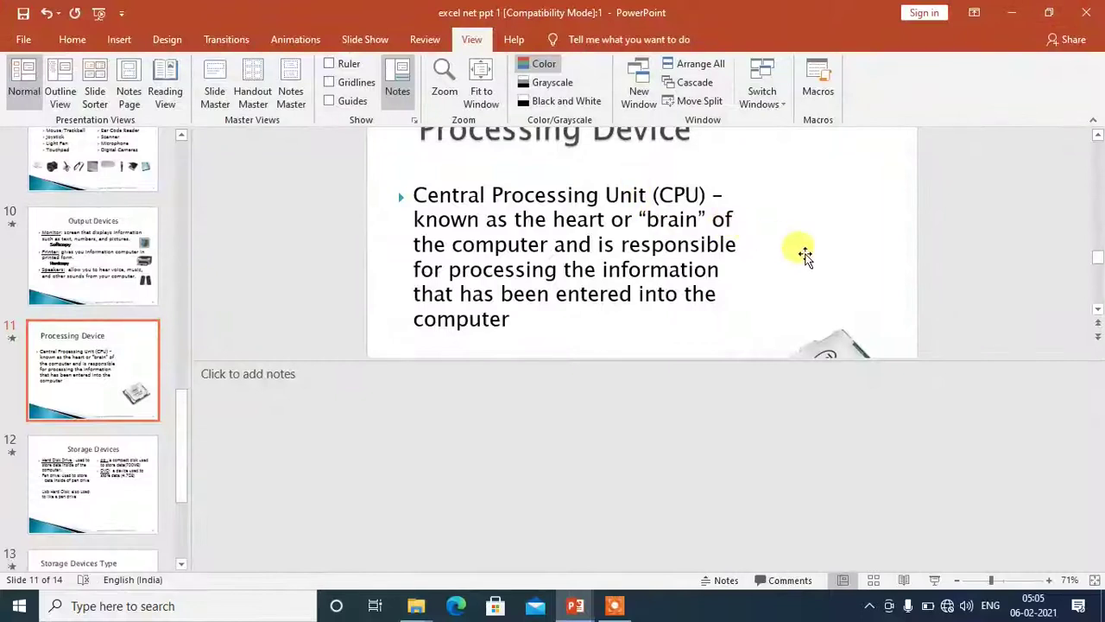
pyautogui.click(742, 248)
pyautogui.scroll(3, 725, 242)
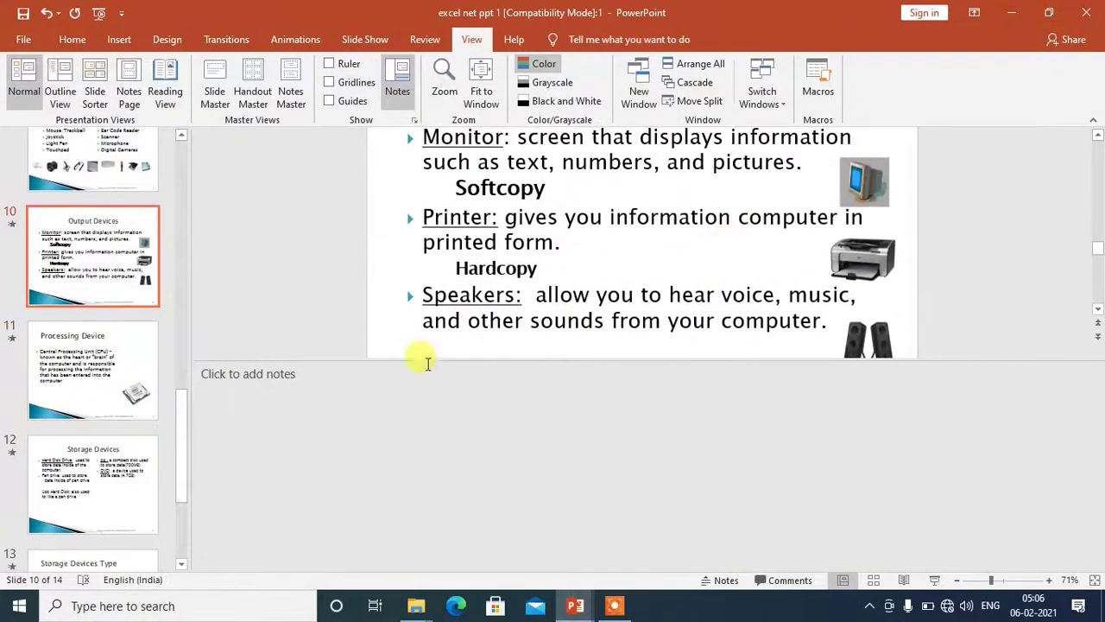
pyautogui.moveTo(302, 359); pyautogui.dragTo(302, 562)
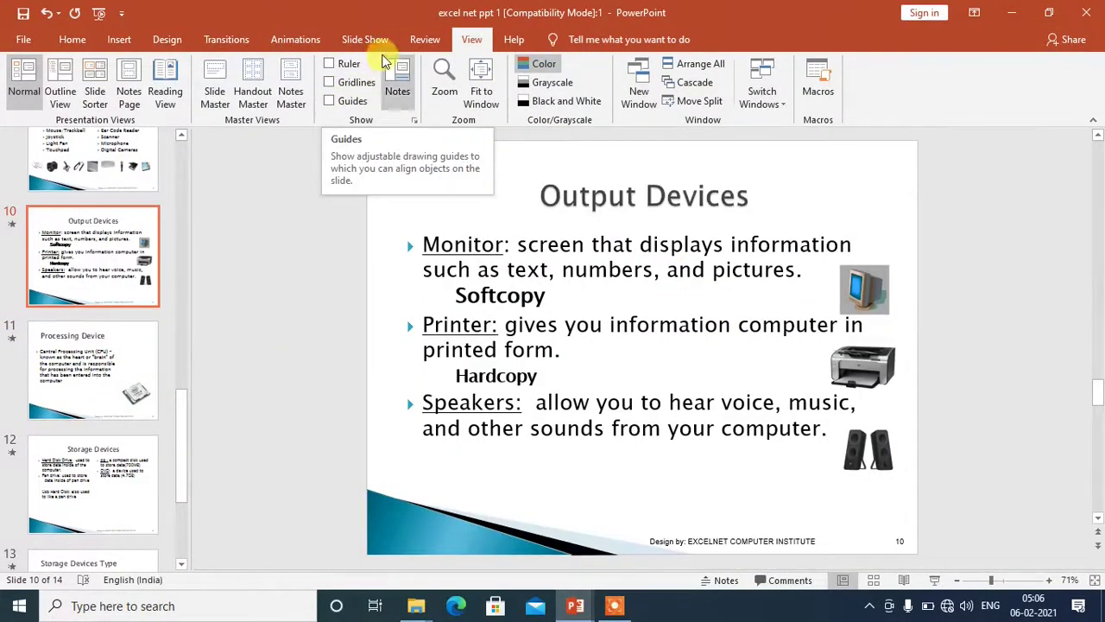